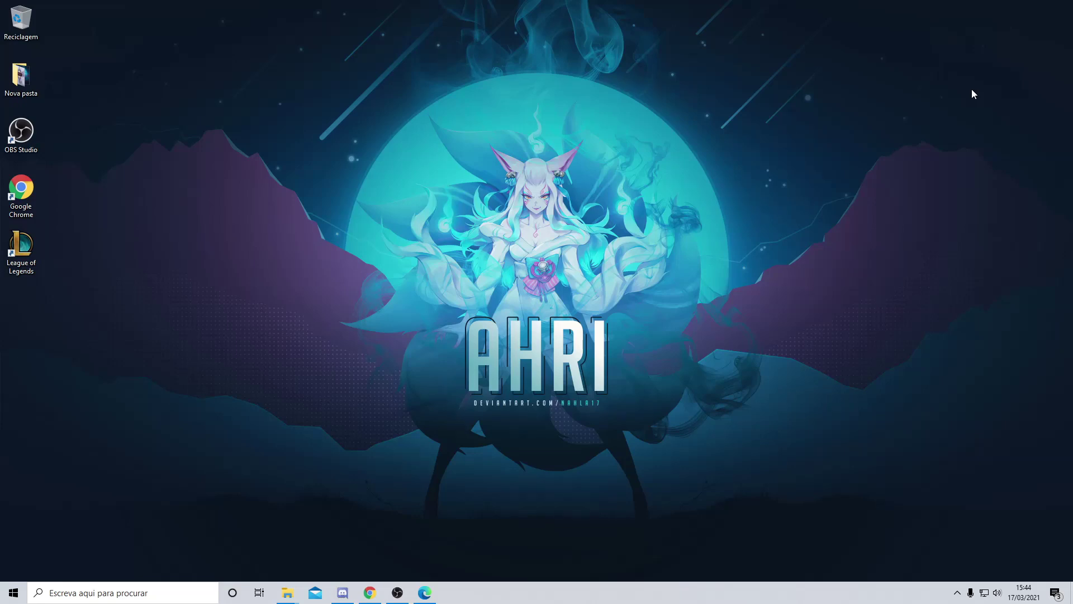
- Start the League of Legends client from its desktop shortcut and reach the signed-in home screen
double_click(26, 256)
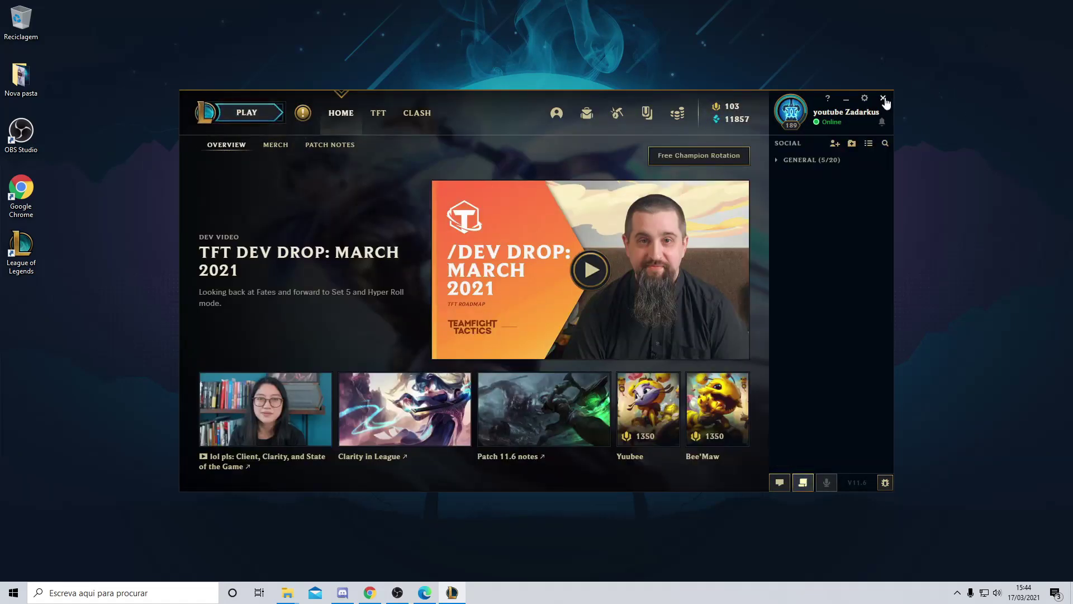
- Exit the League client, search the web for 'riot developer portal', and open the portal site
click(884, 99)
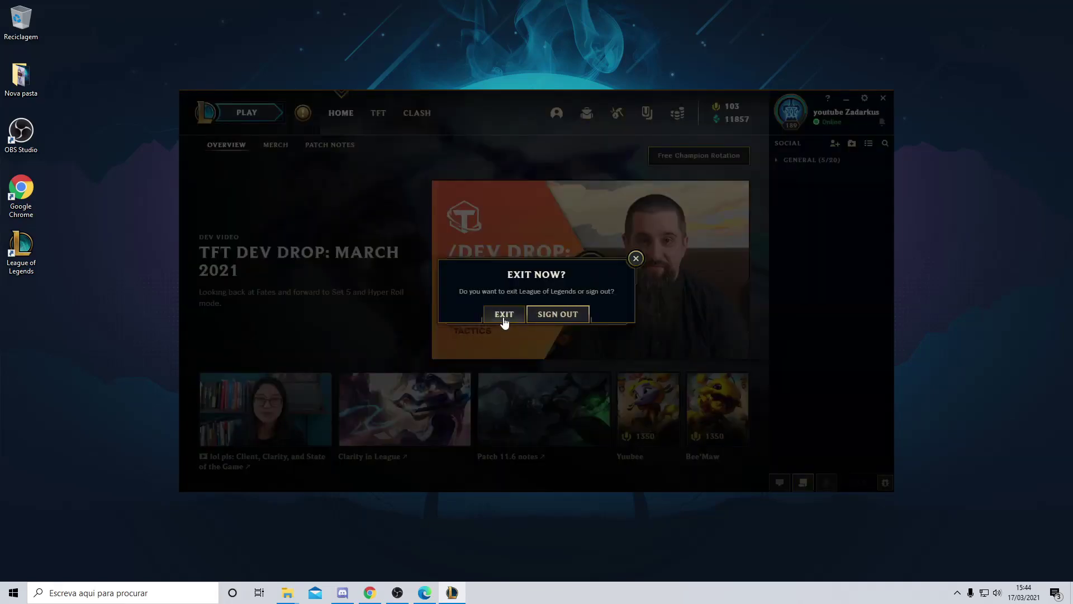
click(503, 314)
click(425, 593)
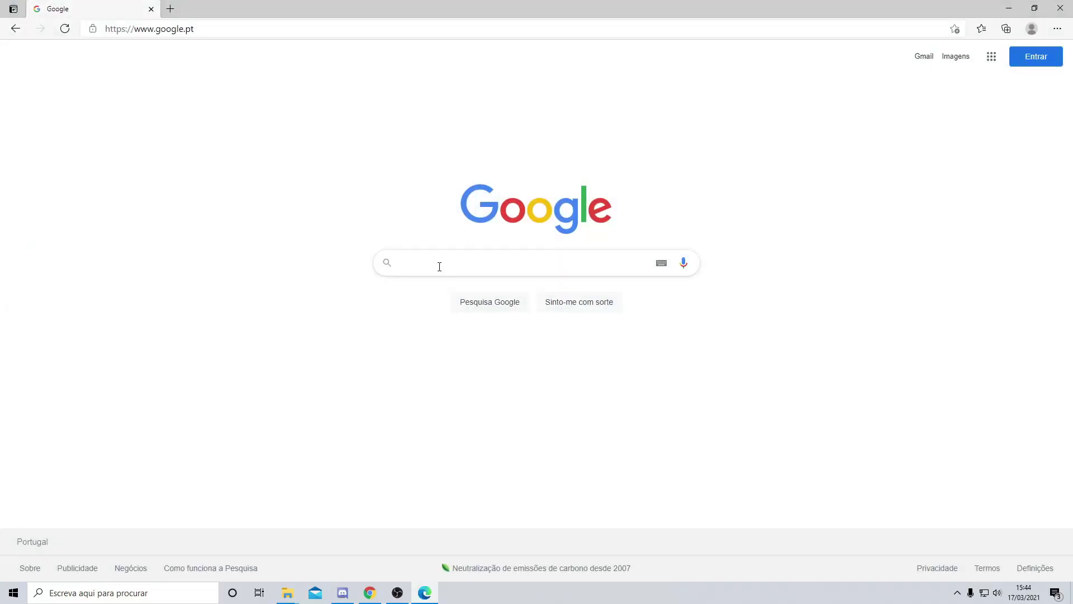
text(rio)
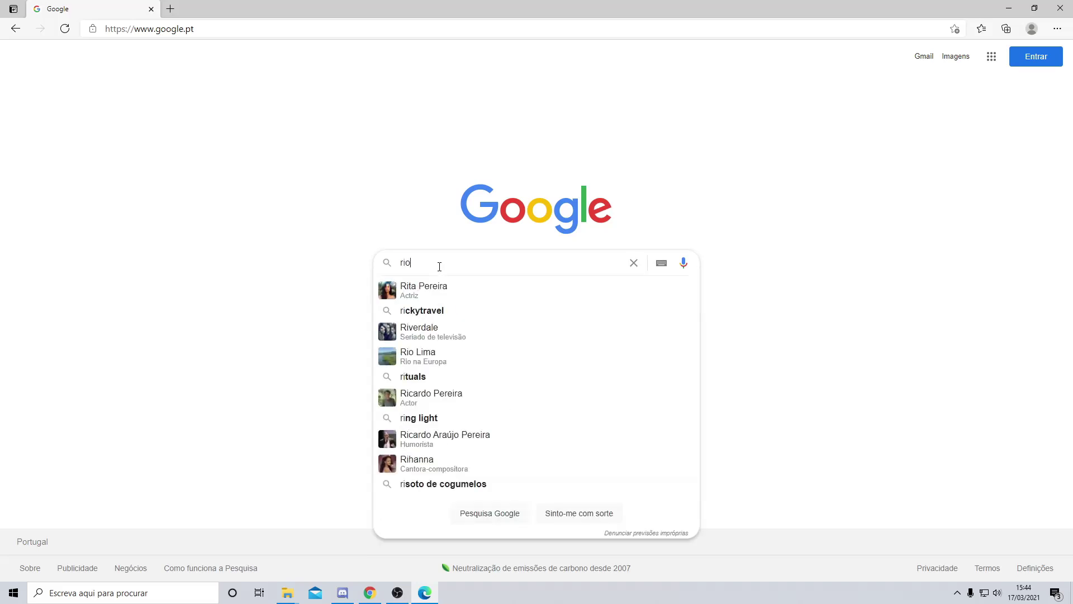
text(t deve)
key(Down)
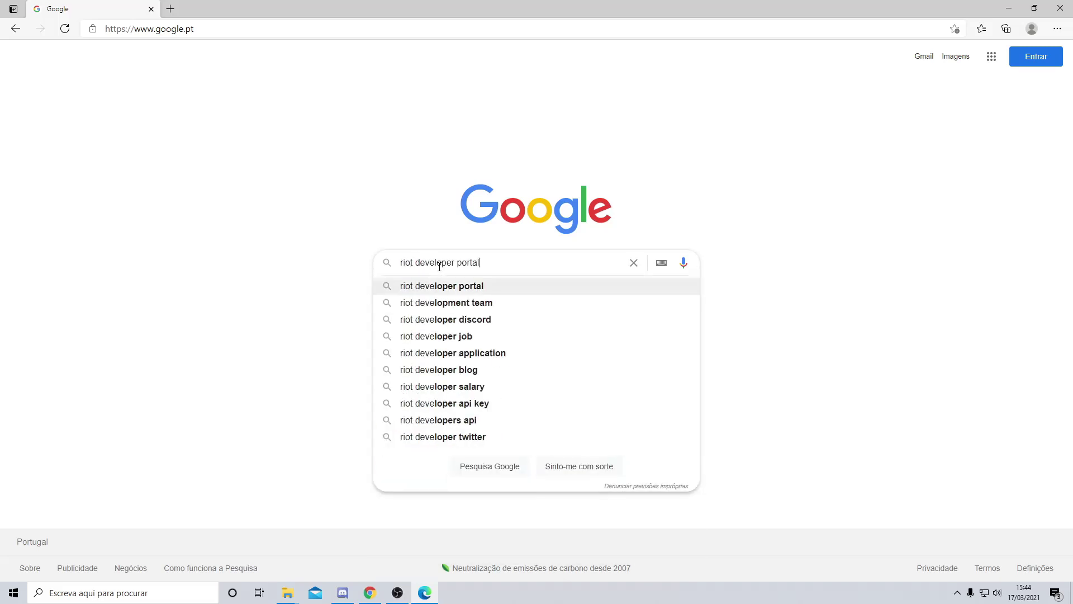
key(Return)
click(143, 158)
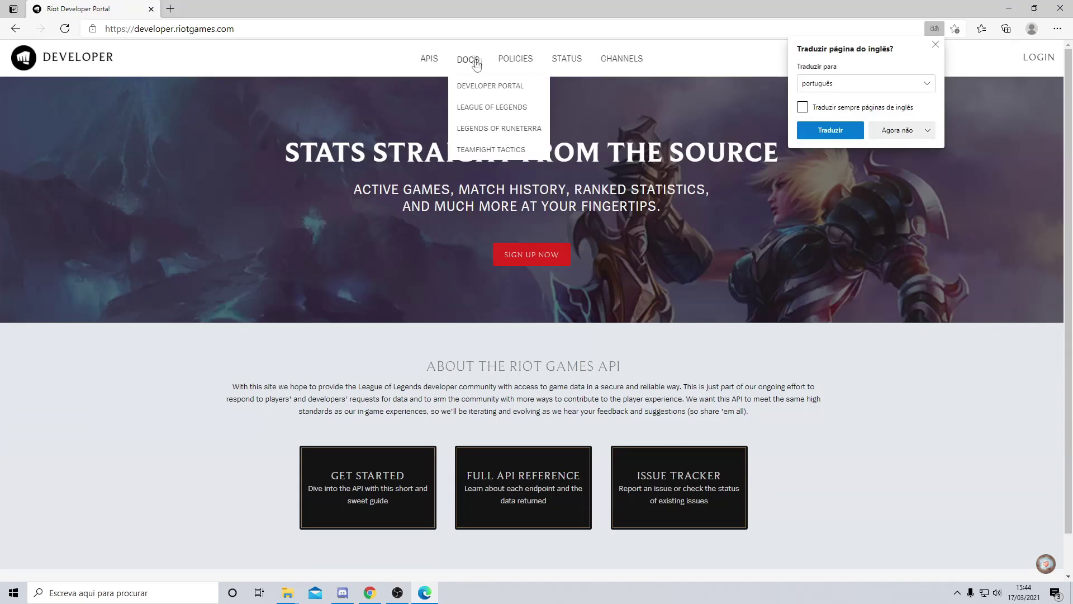
- Open the League of Legends docs and copy the pt_BR language code from the languages table
click(492, 106)
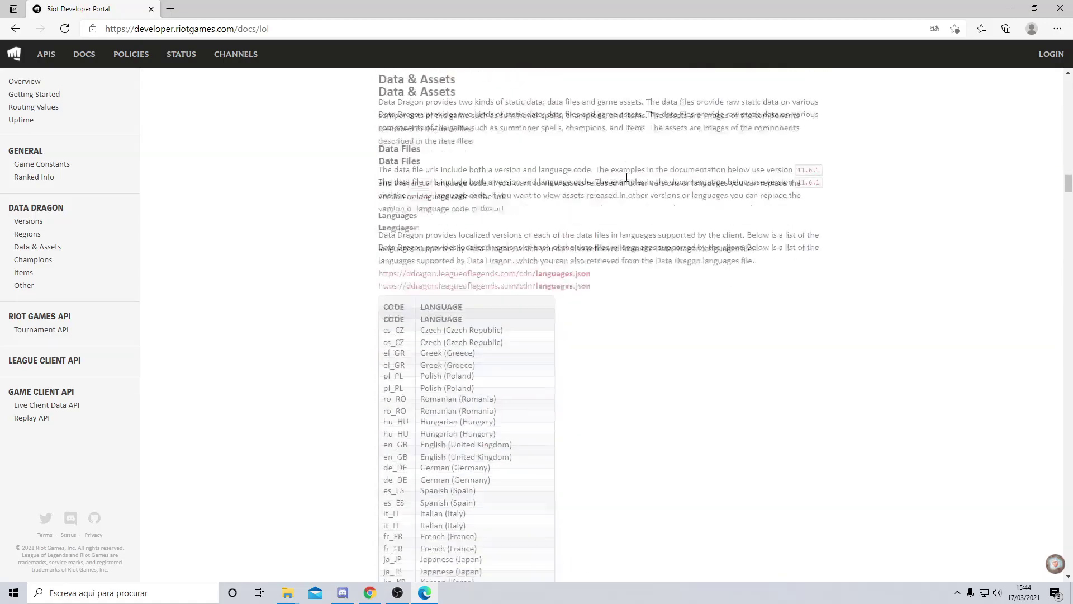
scroll(566, 218, down, 4)
scroll(426, 149, down, 1)
scroll(453, 168, down, 2)
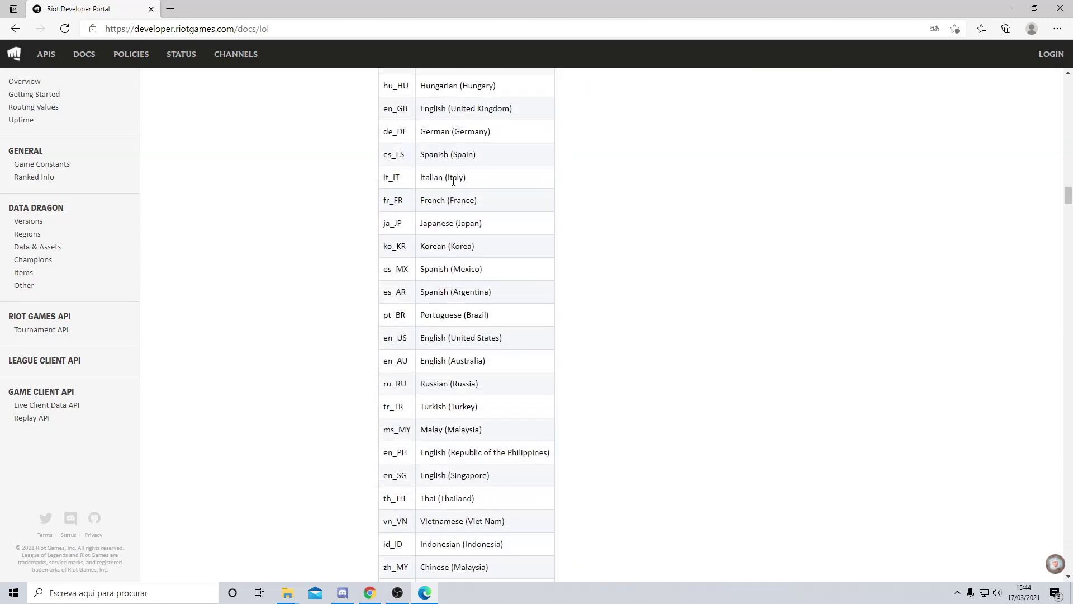
scroll(456, 201, down, 2)
scroll(460, 228, up, 1)
scroll(454, 192, up, 4)
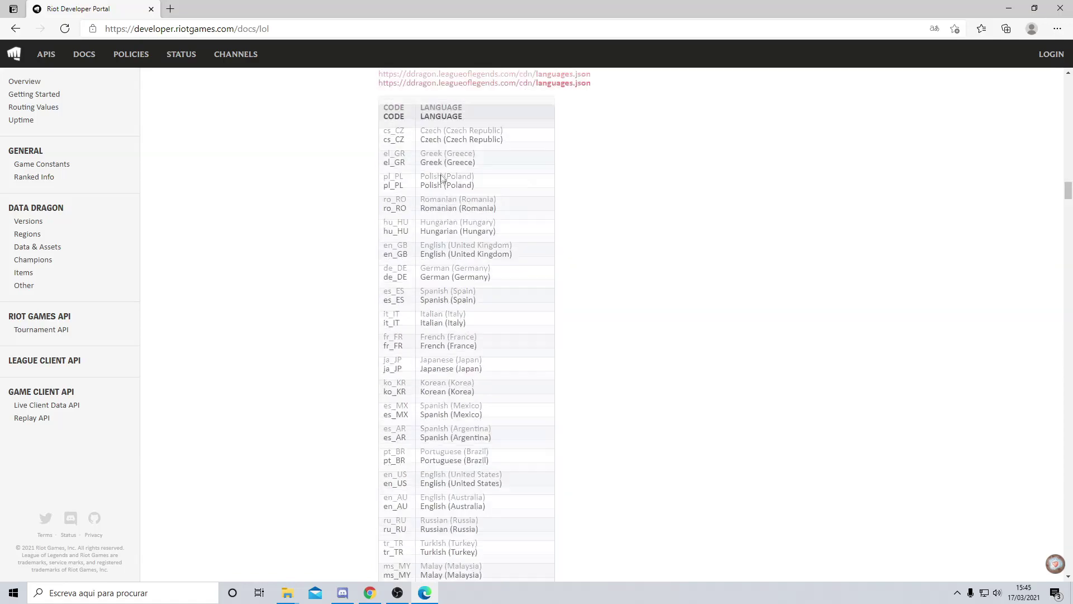
scroll(449, 209, up, 1)
scroll(470, 285, down, 1)
scroll(475, 314, down, 2)
scroll(456, 314, down, 1)
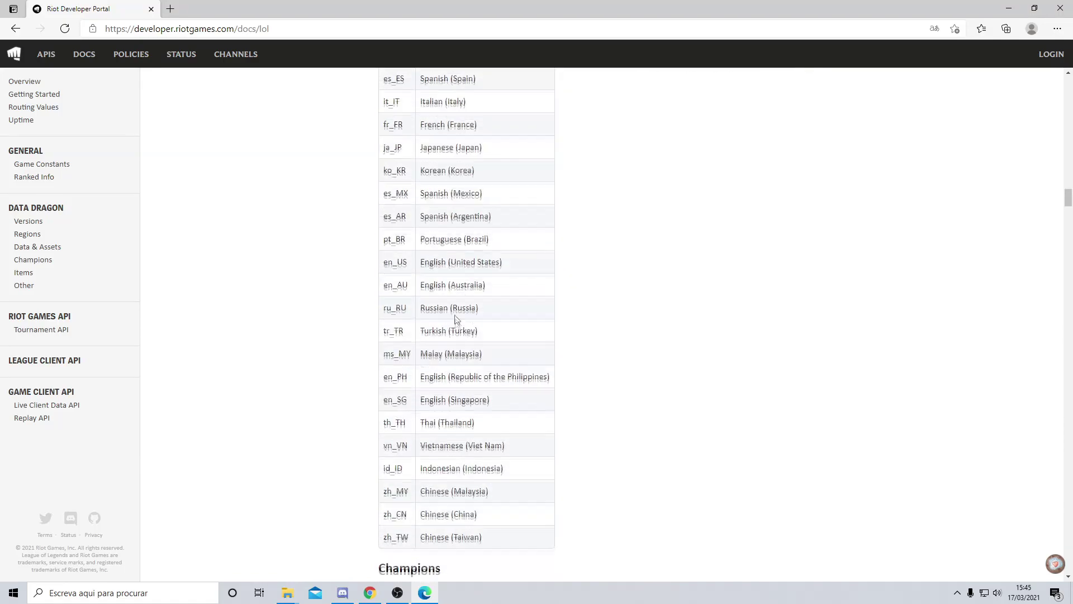
double_click(394, 239)
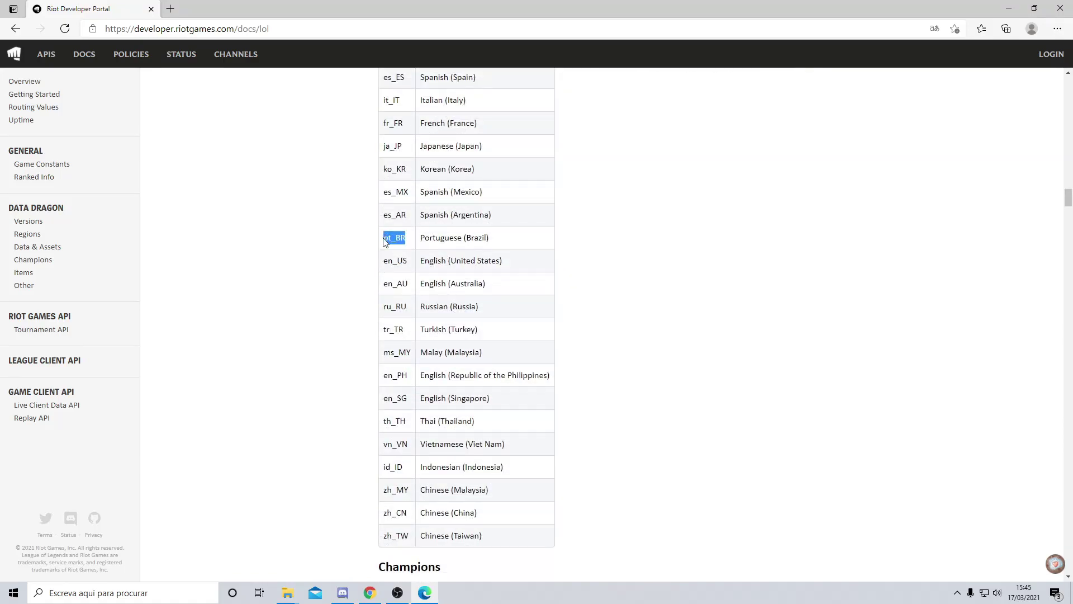
right_click(392, 243)
click(400, 251)
- Copy the pt_BR code again and minimize the browser to show the desktop
double_click(393, 237)
right_click(397, 239)
click(421, 251)
click(1008, 7)
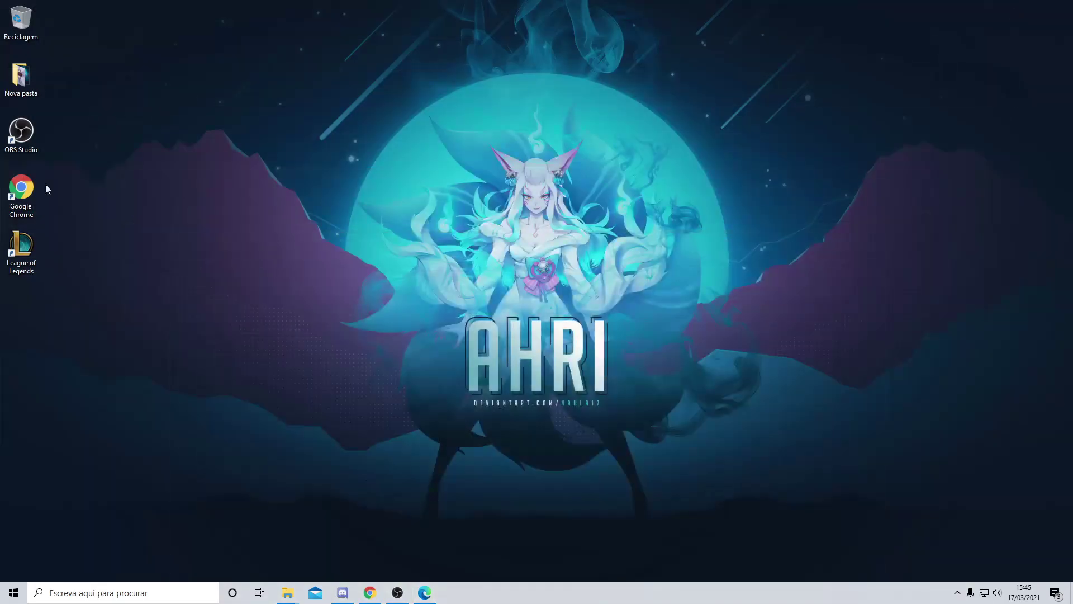
- Open the shortcut's file location, go to Riot Games > League of Legends, and select LeagueClient
right_click(20, 246)
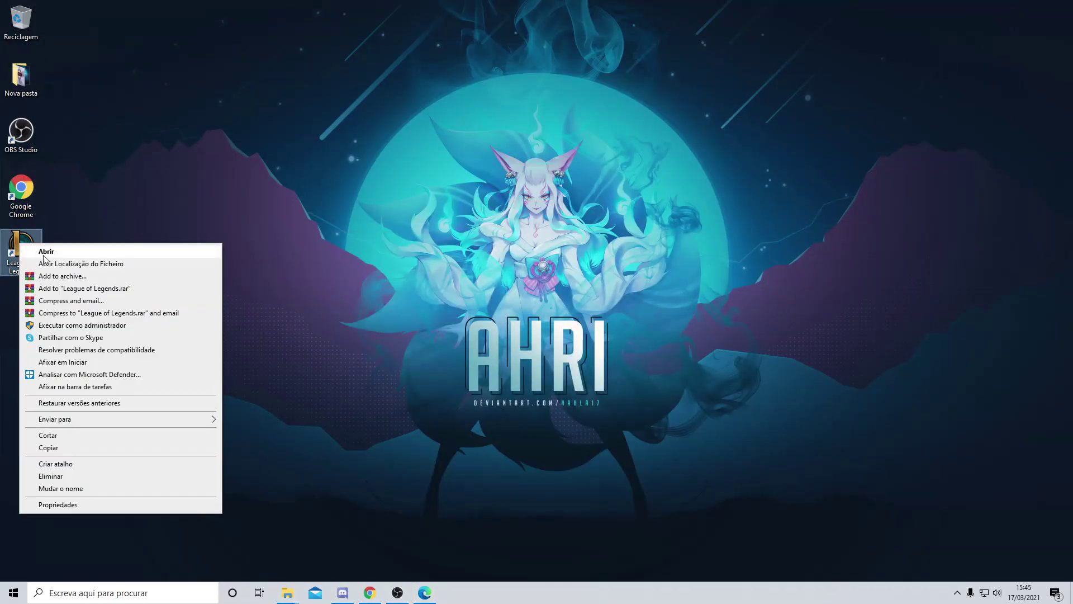
click(44, 262)
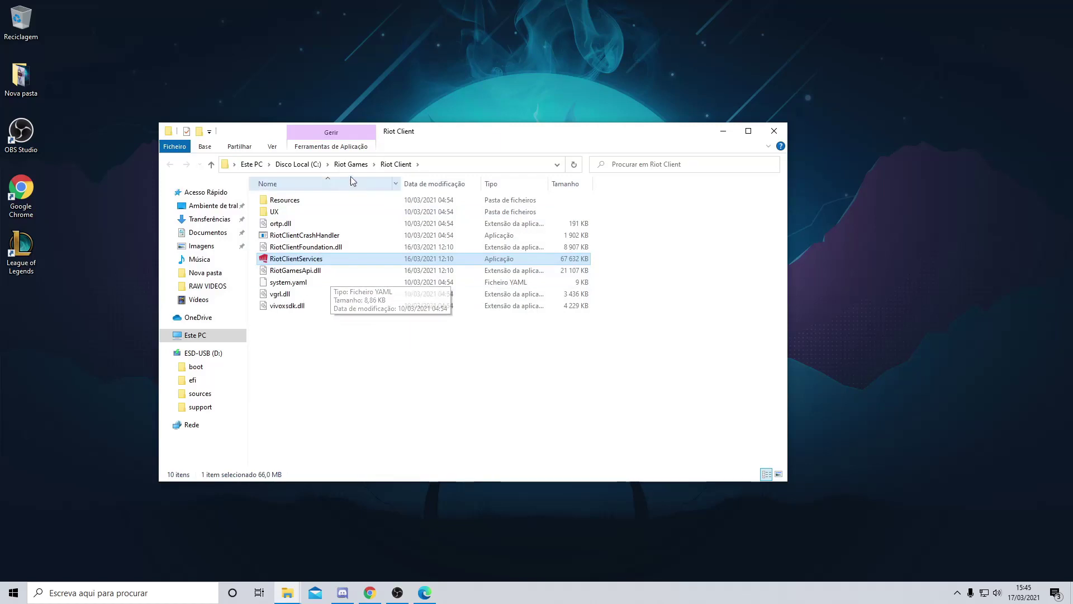
click(353, 164)
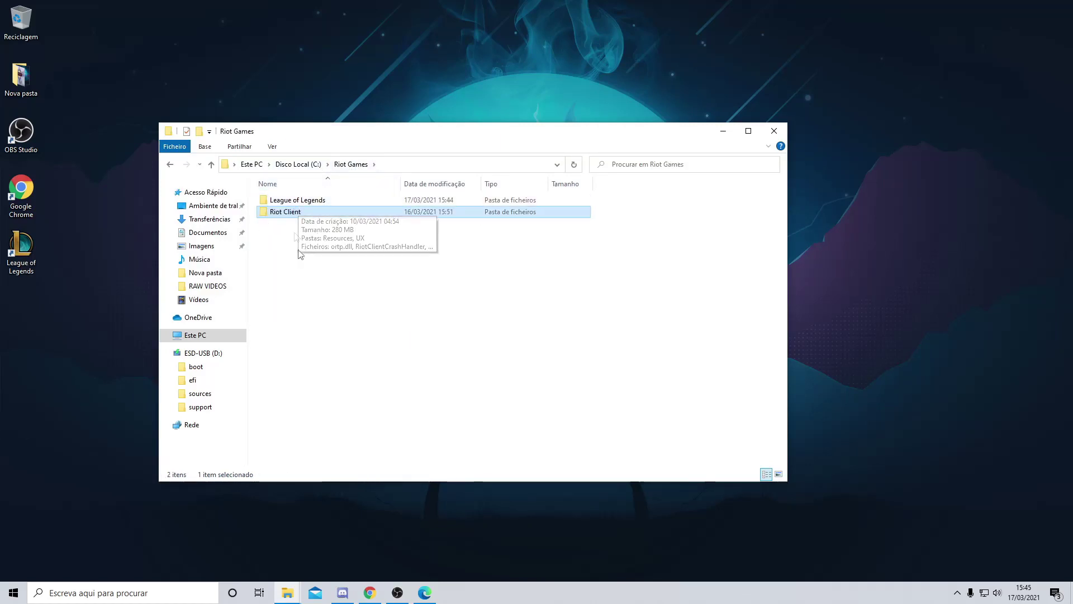
click(289, 202)
double_click(288, 201)
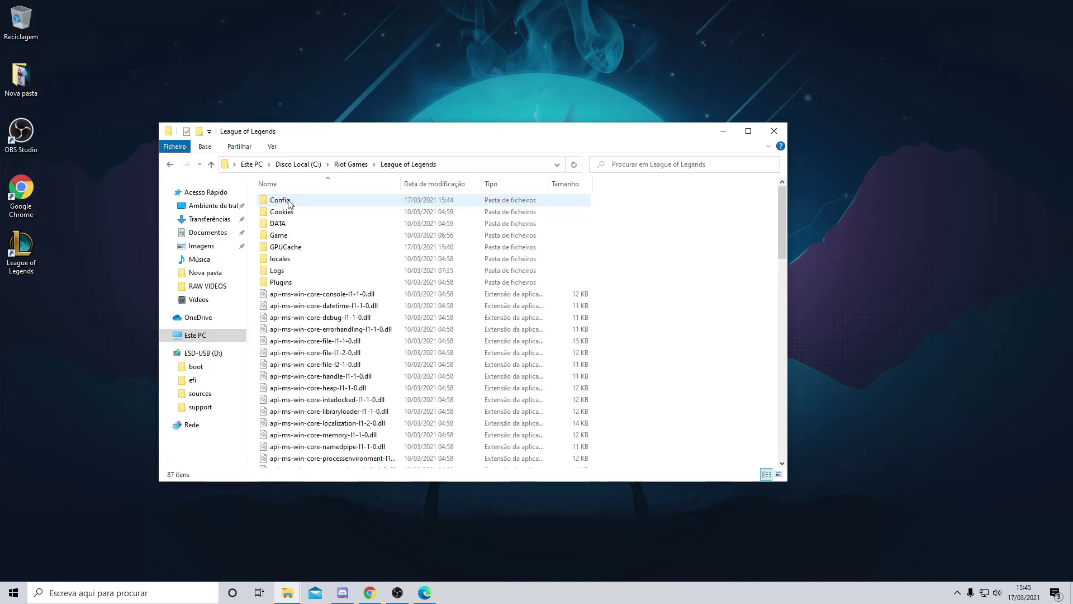
scroll(358, 262, down, 3)
scroll(358, 261, down, 4)
scroll(358, 262, down, 4)
scroll(358, 262, down, 5)
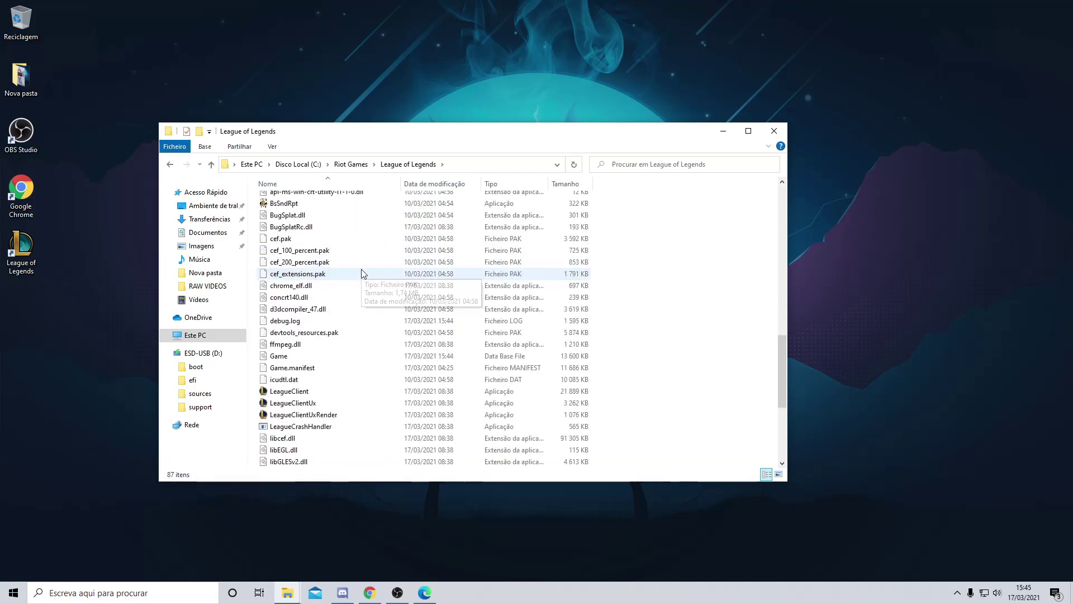
scroll(361, 269, down, 3)
click(360, 285)
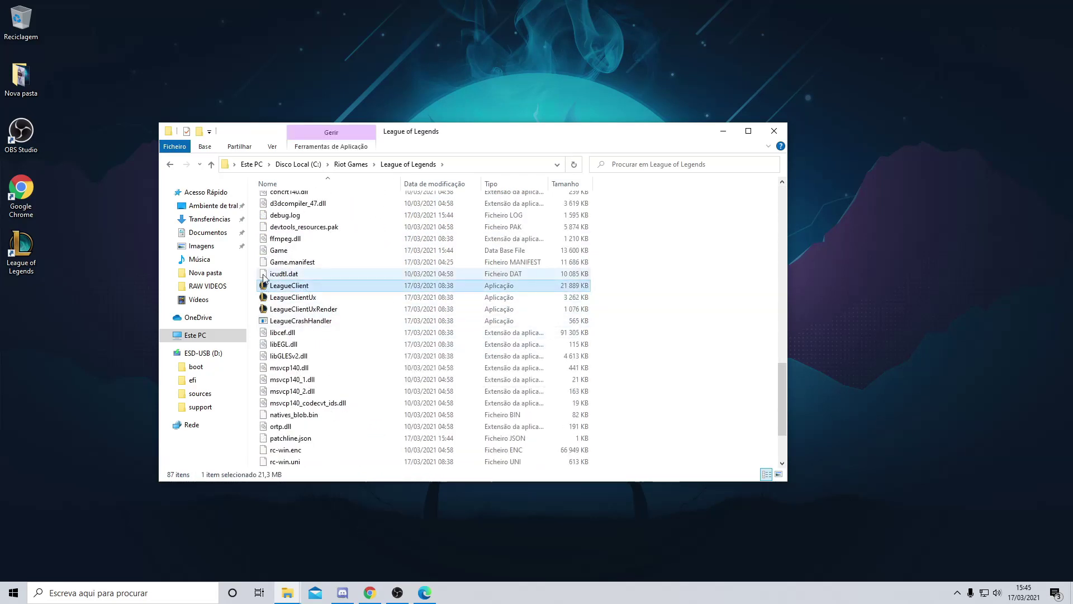
- Create a desktop shortcut to LeagueClient with Criar atalhos aqui
drag(277, 285, 856, 264)
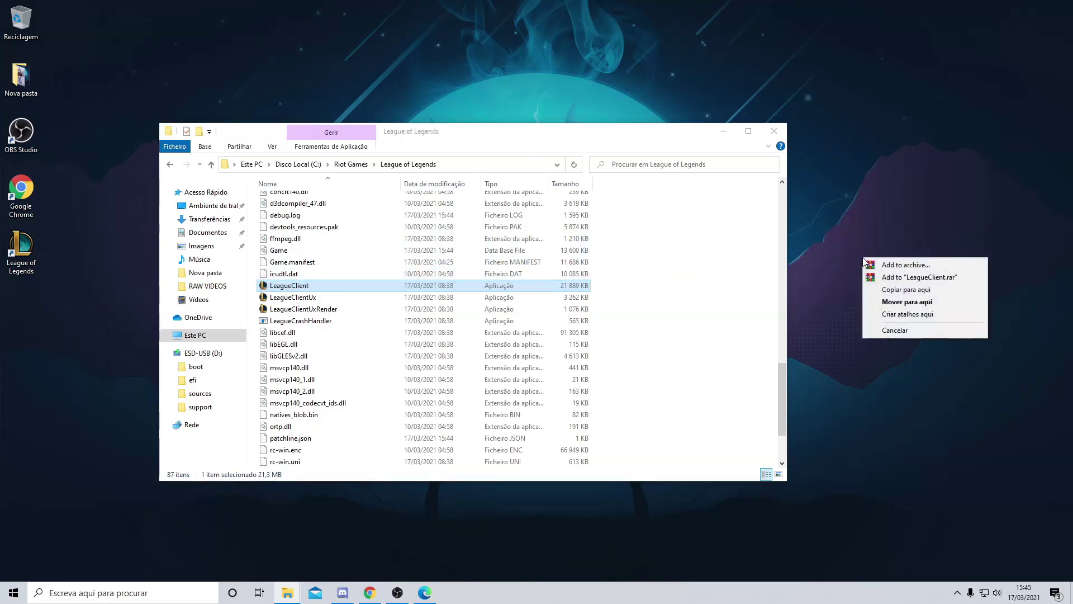
click(903, 311)
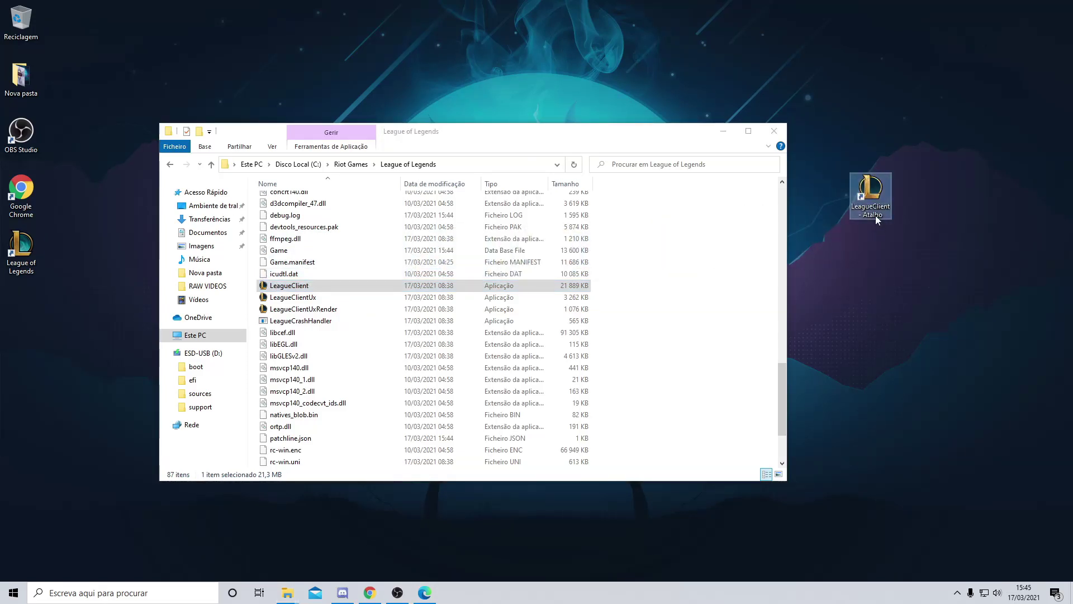
click(834, 473)
- Rename the new desktop shortcut to 'LEAGUE PT' and bring up its context menu
right_click(868, 202)
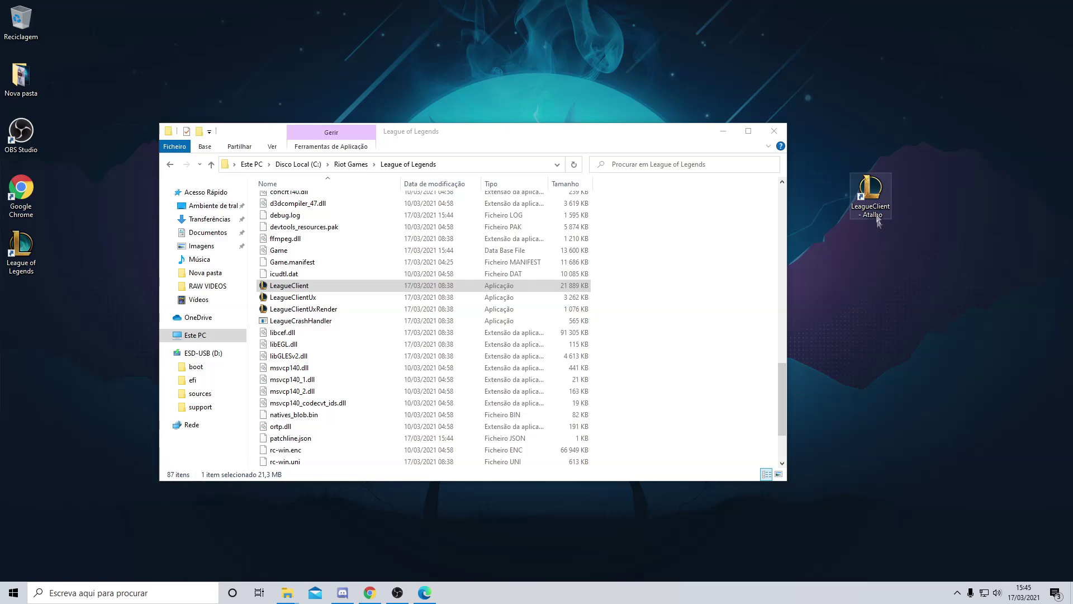
click(902, 459)
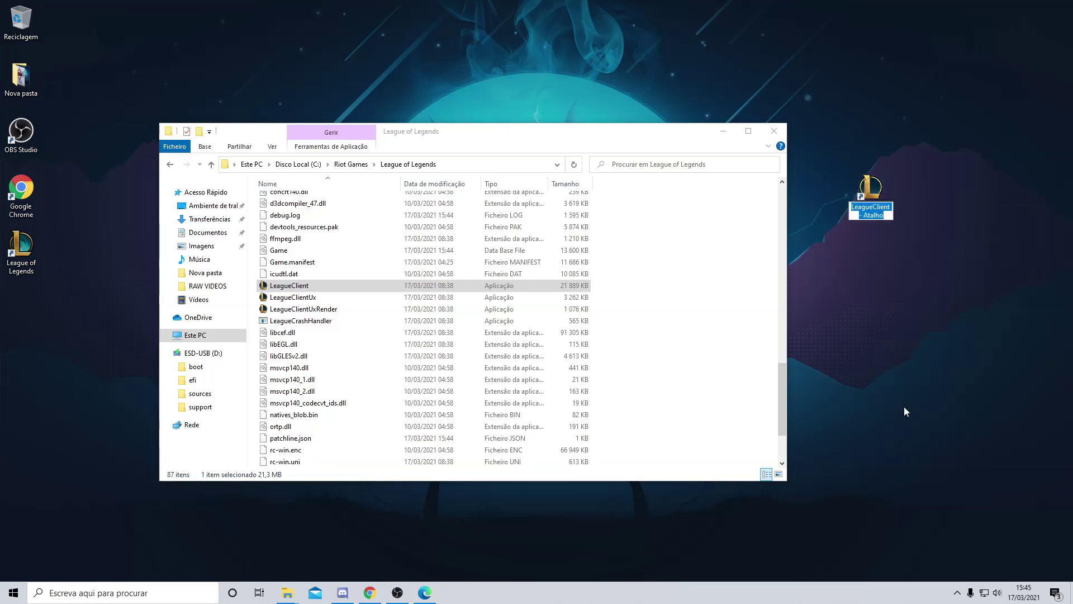
text(LEAGUE)
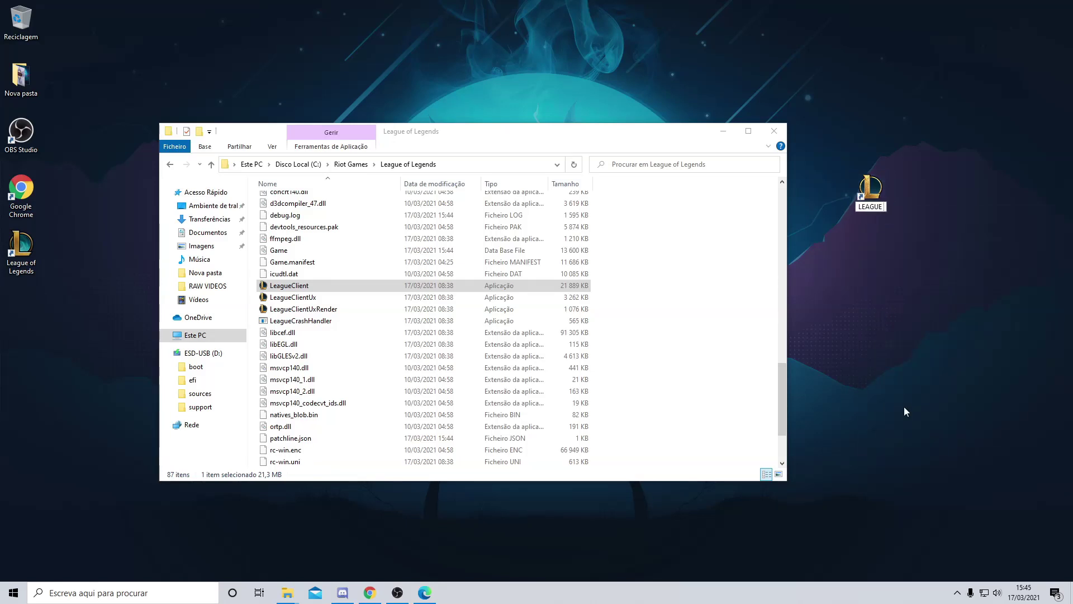
text( PT)
key(Return)
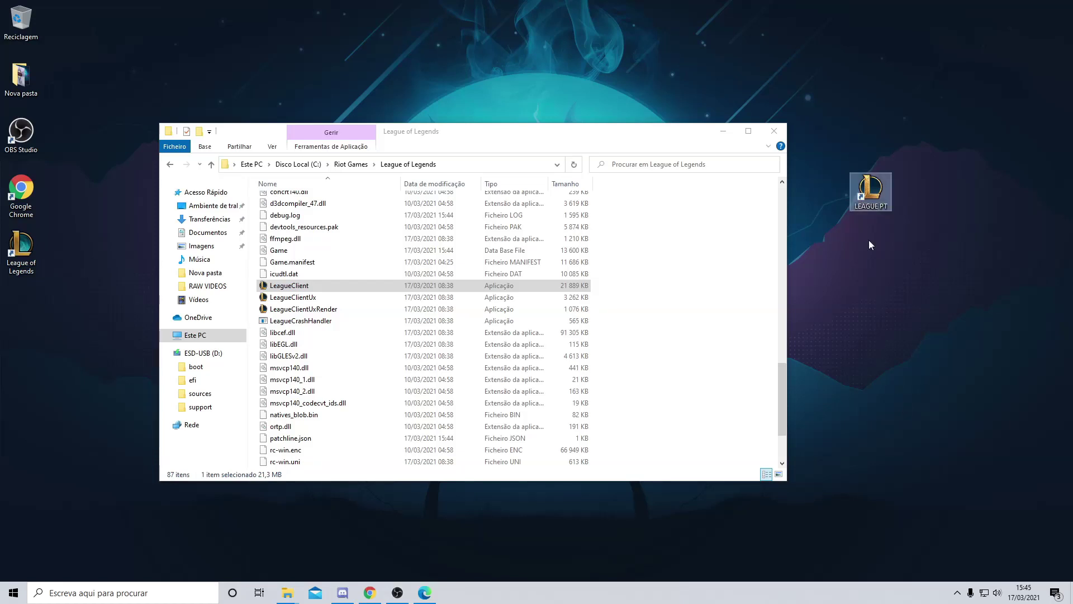
right_click(868, 201)
- Append --locale=pt_BR to the LEAGUE PT shortcut's Destino, apply, and close Properties
click(924, 465)
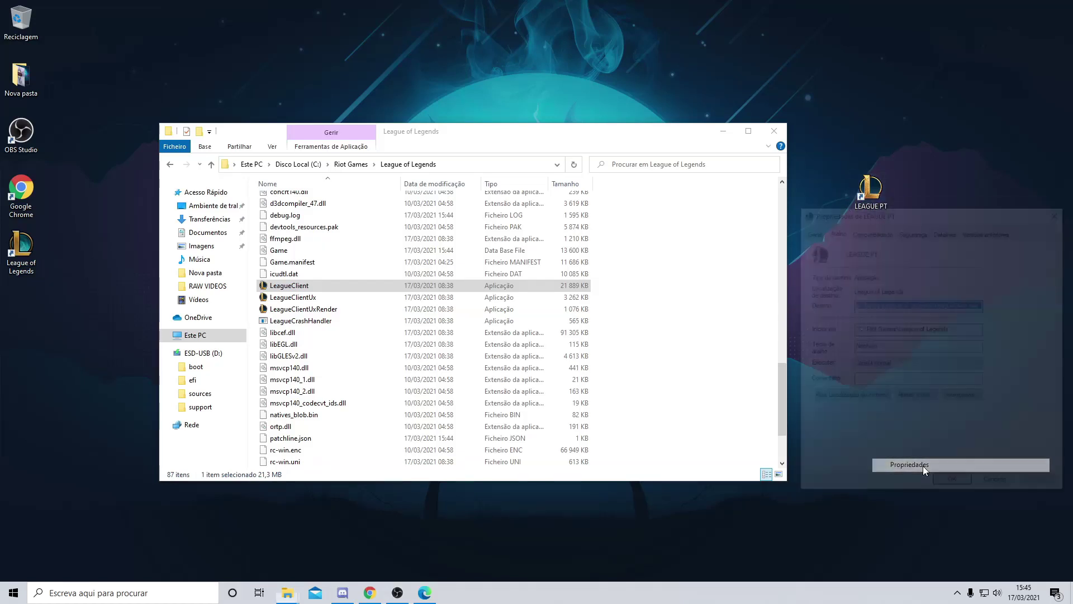
drag(927, 220, 525, 102)
click(475, 188)
drag(524, 189, 579, 190)
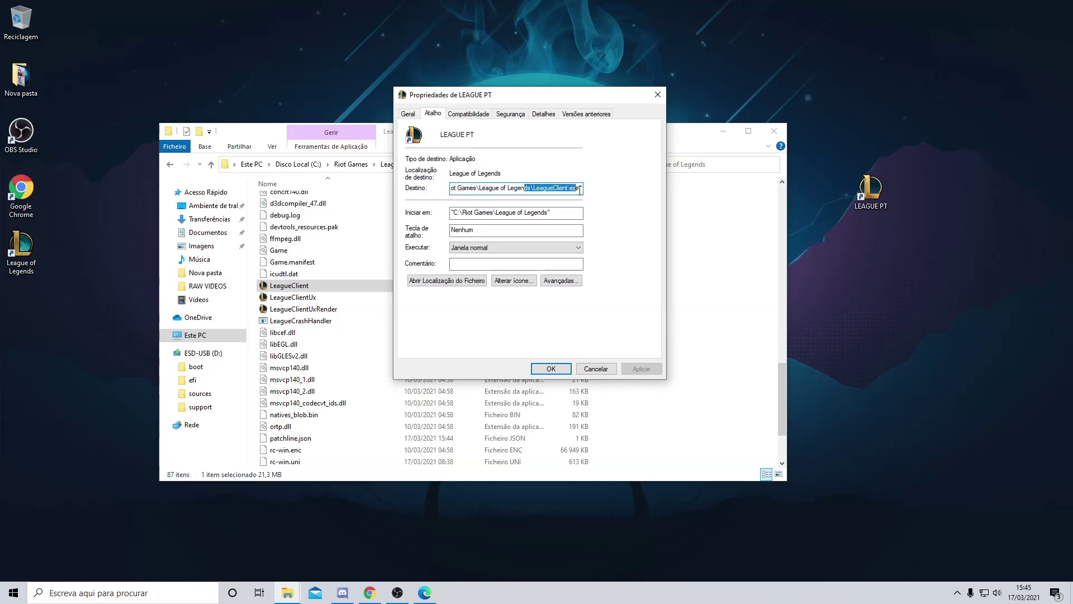
key(Right)
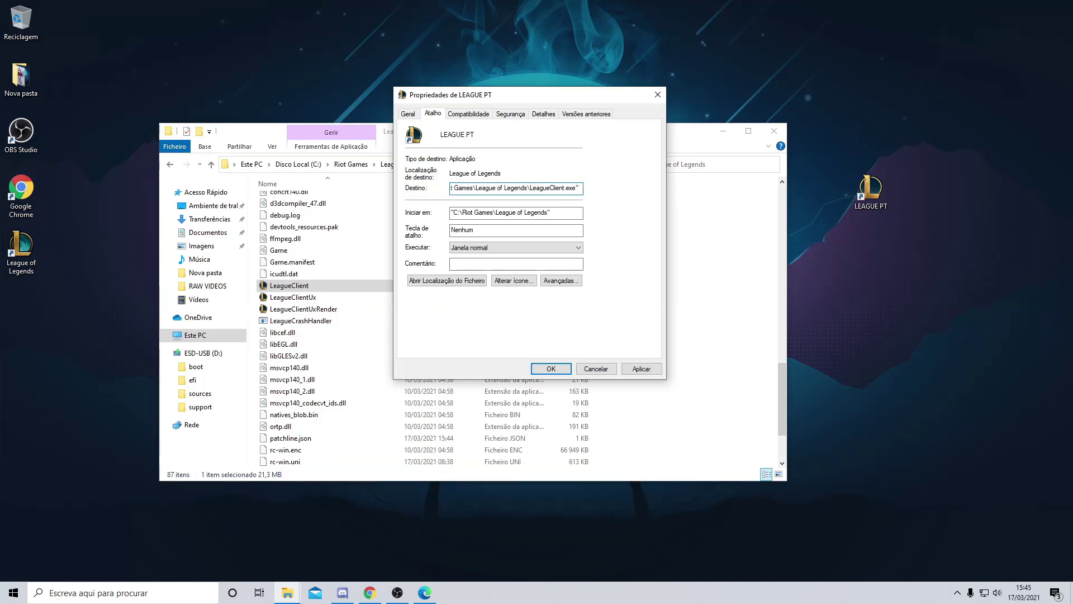
text(-)
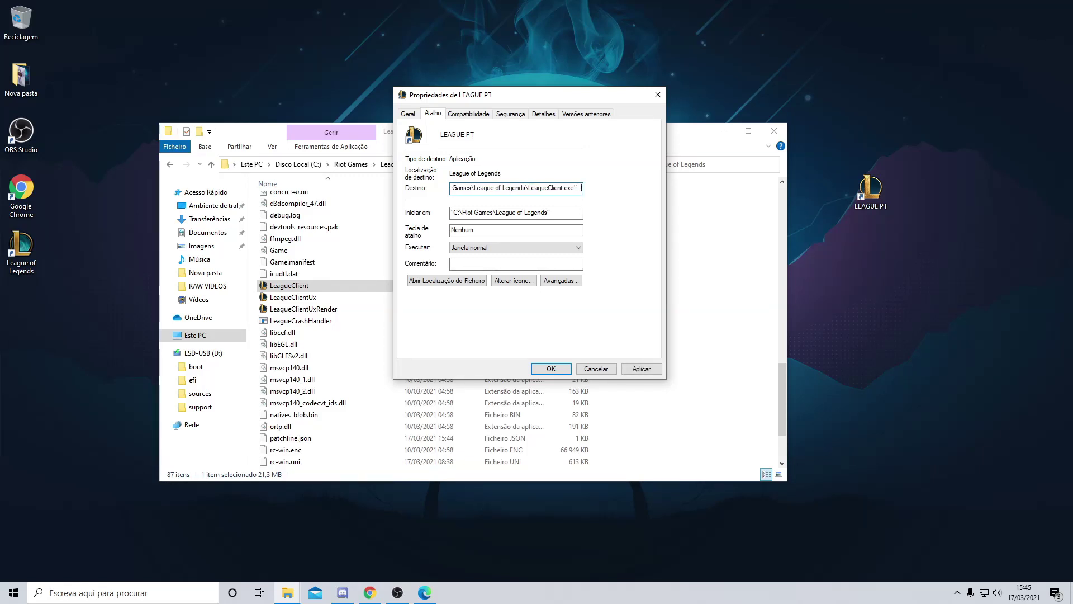
text(-local)
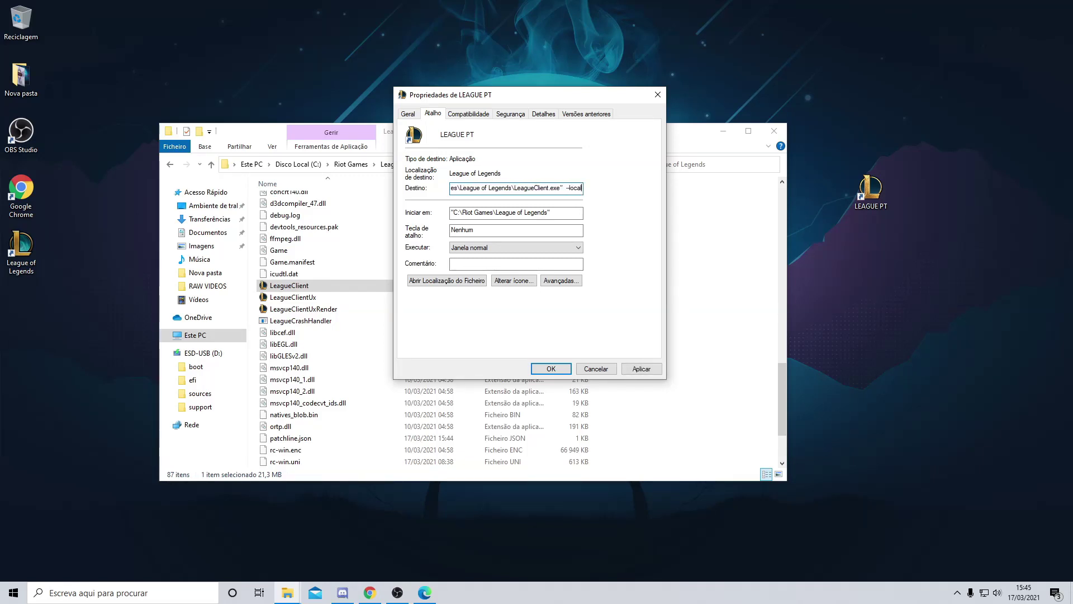
text(e=)
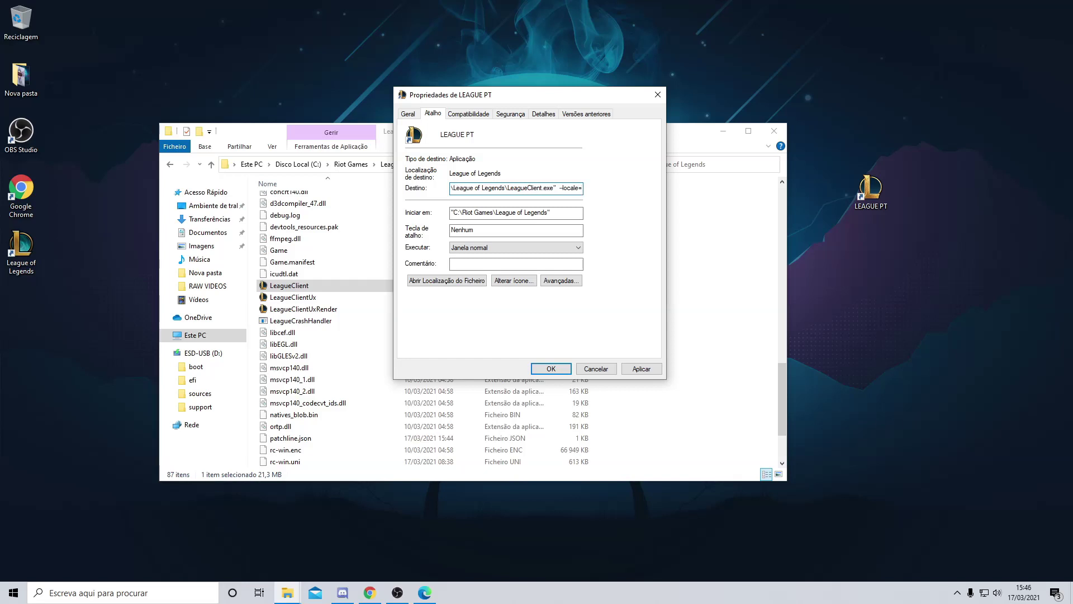
text(pt_BR)
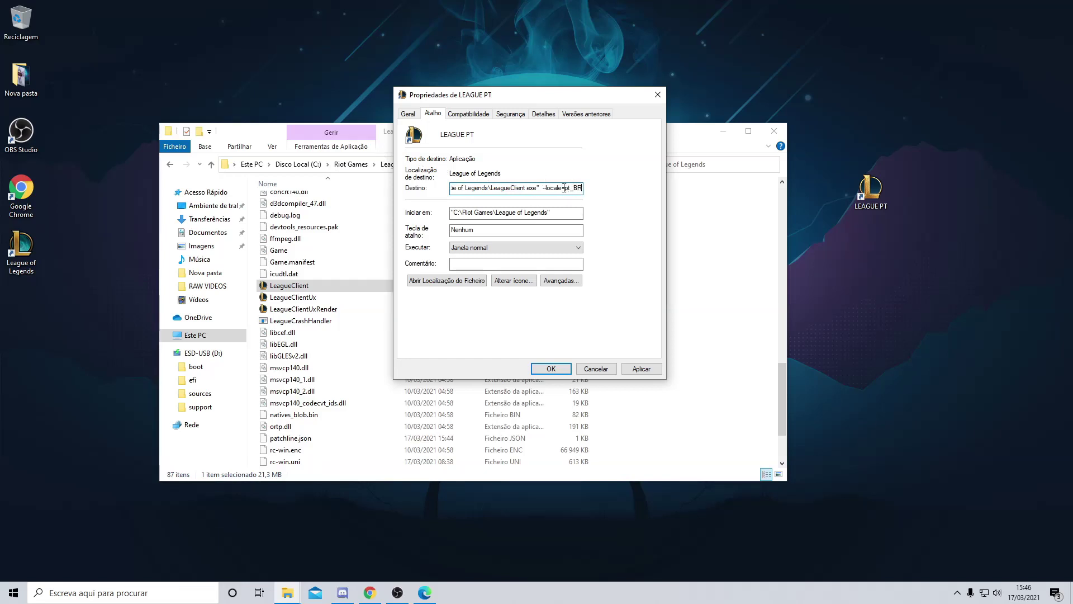
drag(565, 188, 574, 191)
click(646, 368)
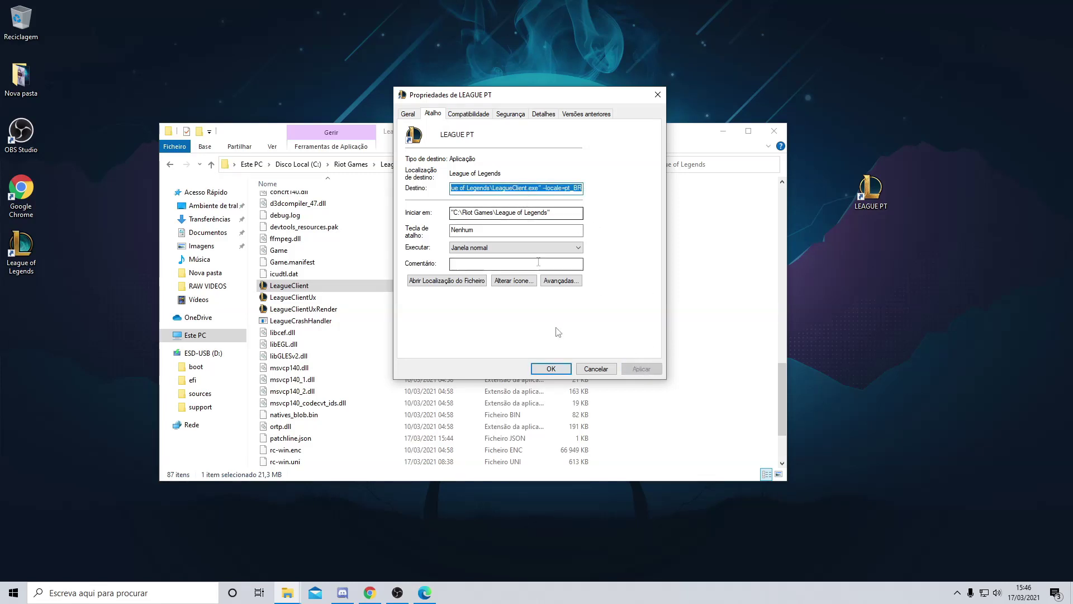
click(551, 369)
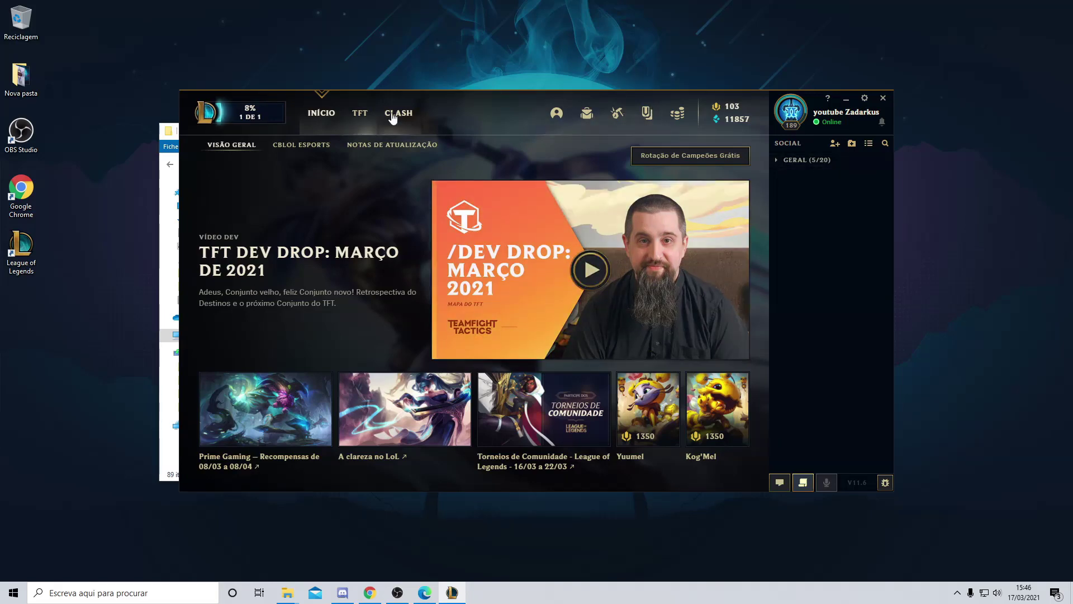
click(882, 99)
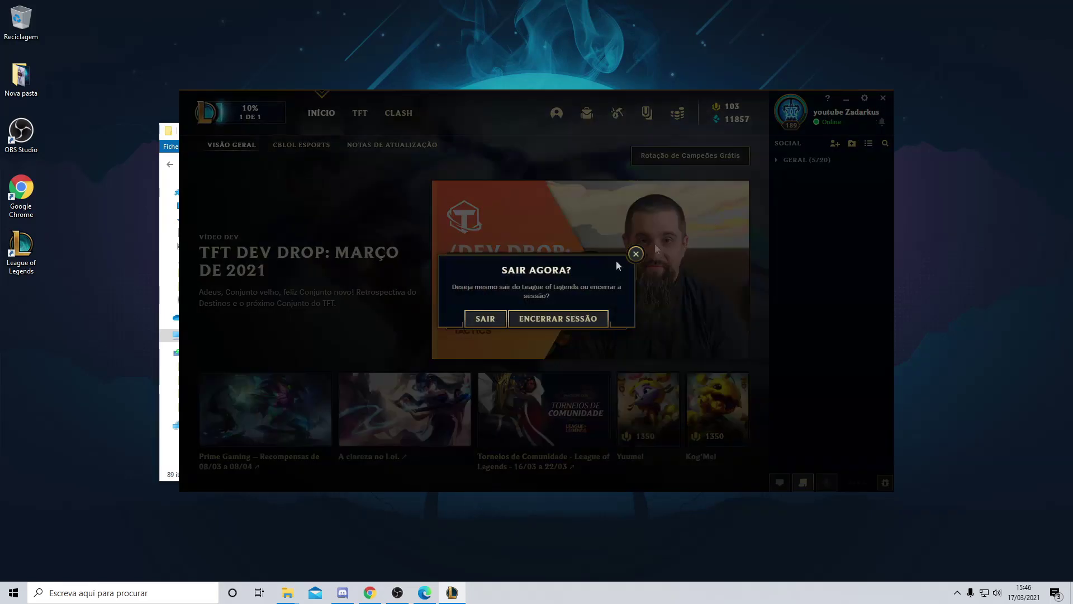
click(485, 319)
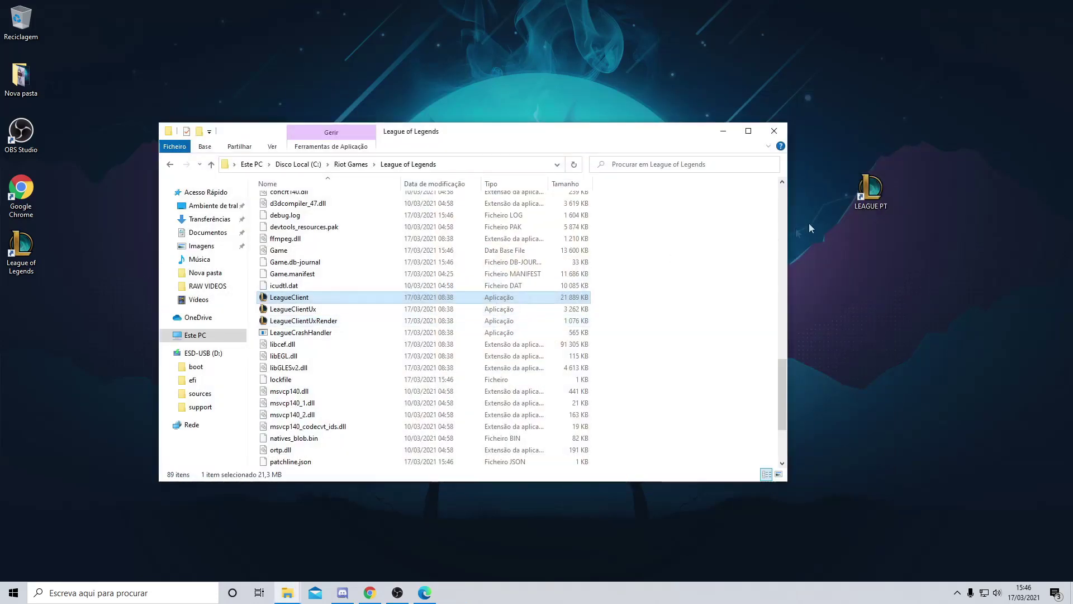
- Inspect the LEAGUE PT shortcut's target in Properties and close it without saving changes
right_click(860, 207)
click(894, 469)
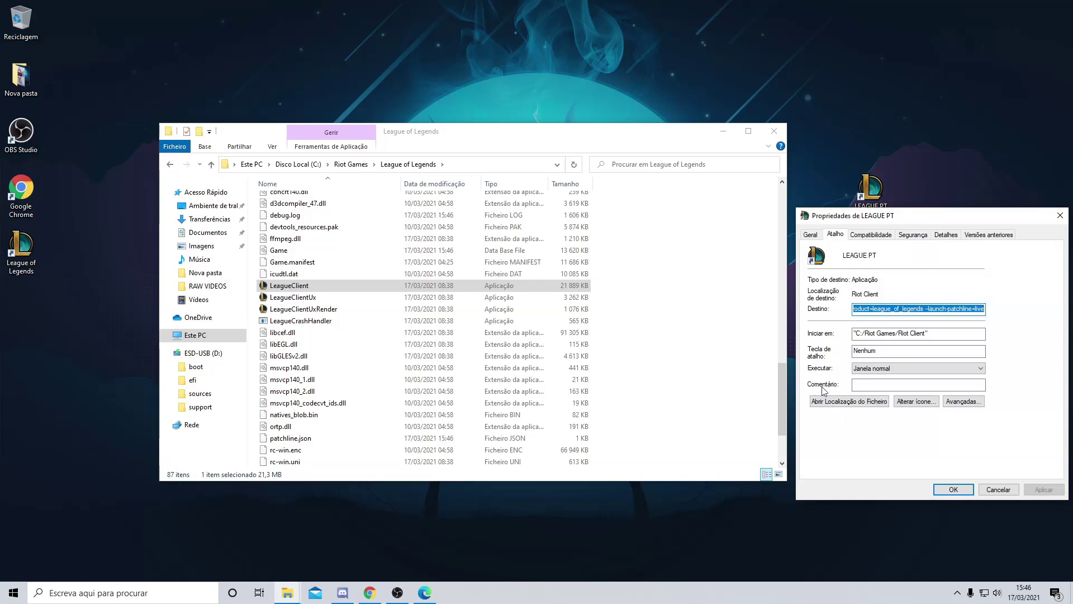
click(905, 309)
drag(869, 309, 1028, 316)
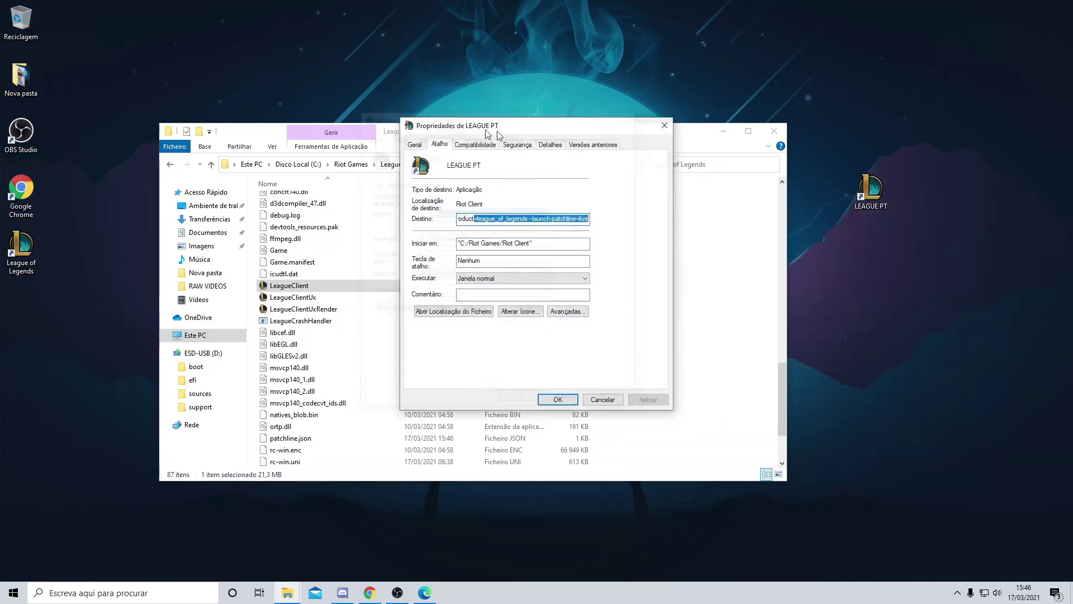
drag(894, 223, 417, 127)
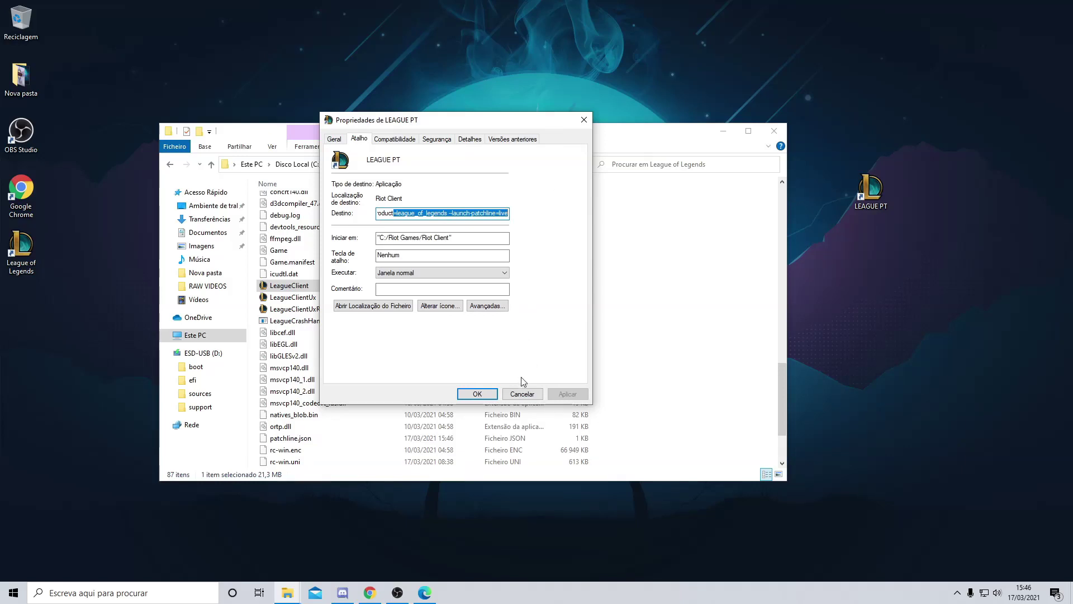
click(522, 393)
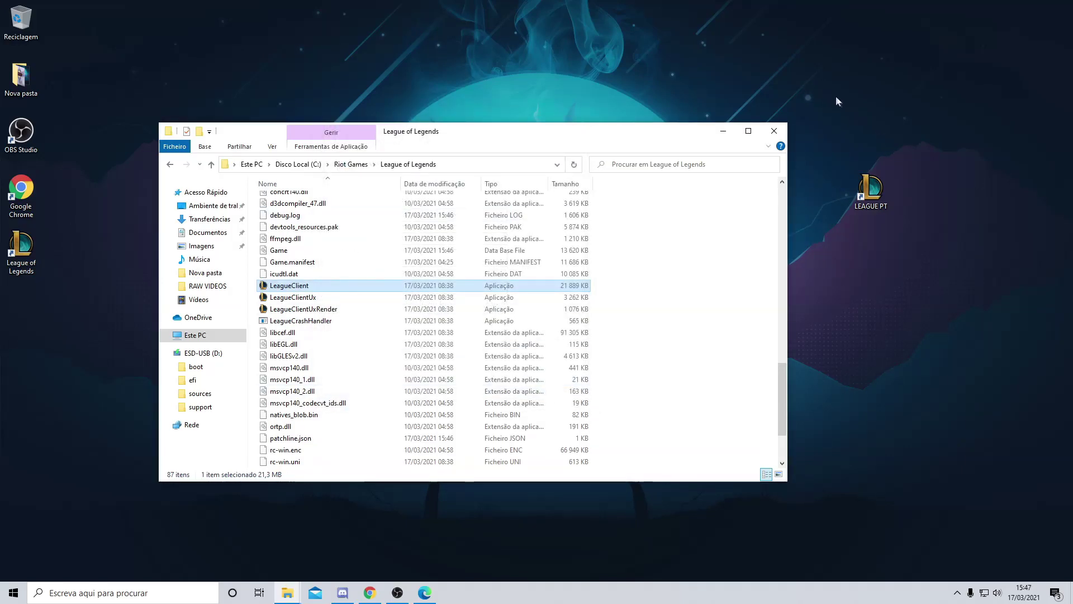
- Permanently delete the LEAGUE PT shortcut and create a fresh LeagueClient shortcut on the desktop
drag(838, 97, 970, 256)
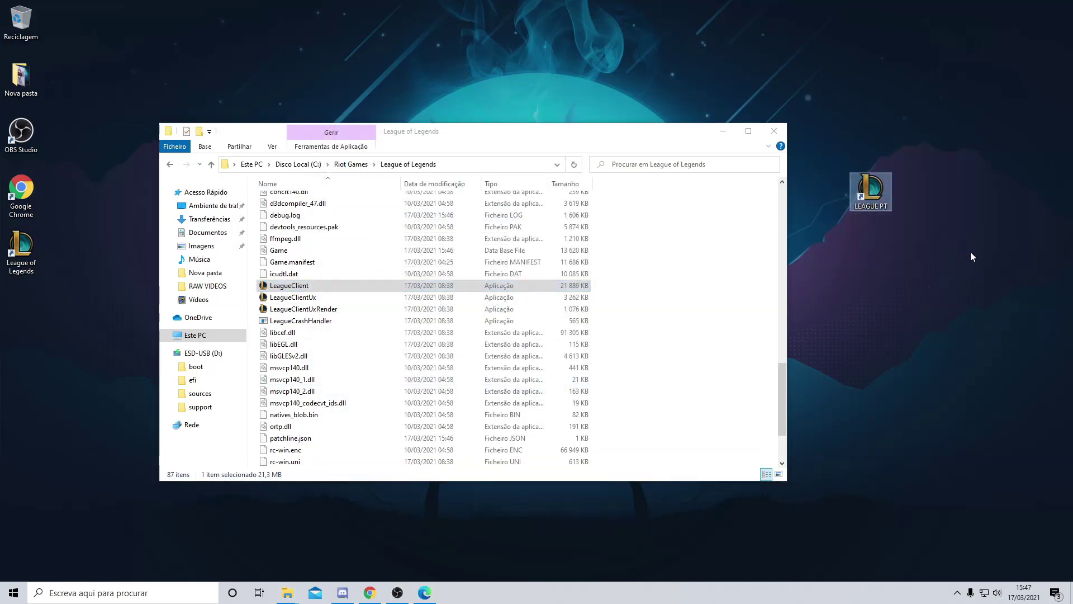
key(shift+Delete)
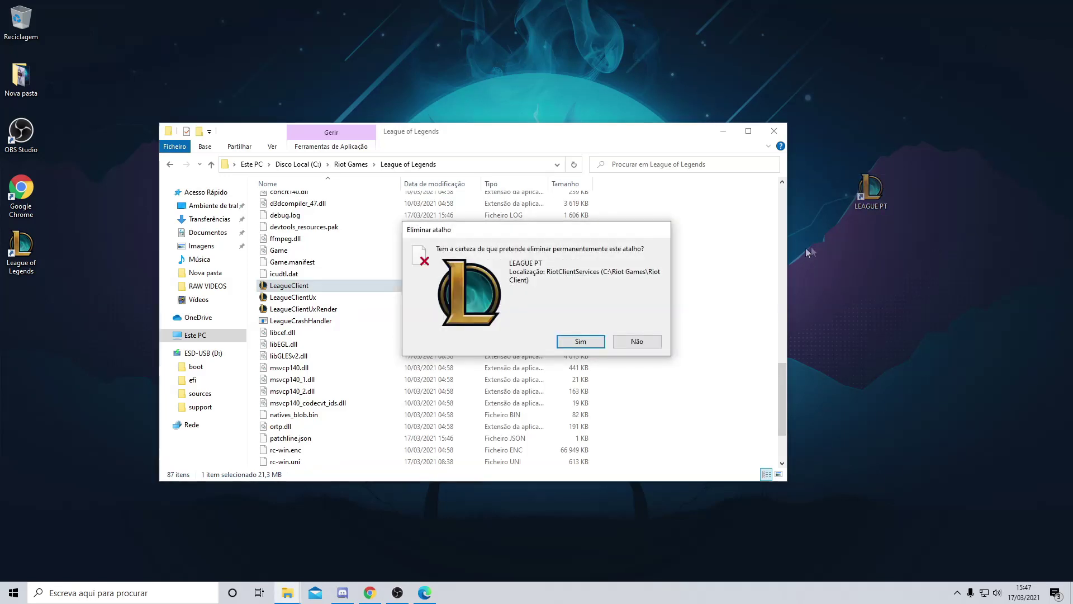
key(Return)
drag(328, 287, 852, 216)
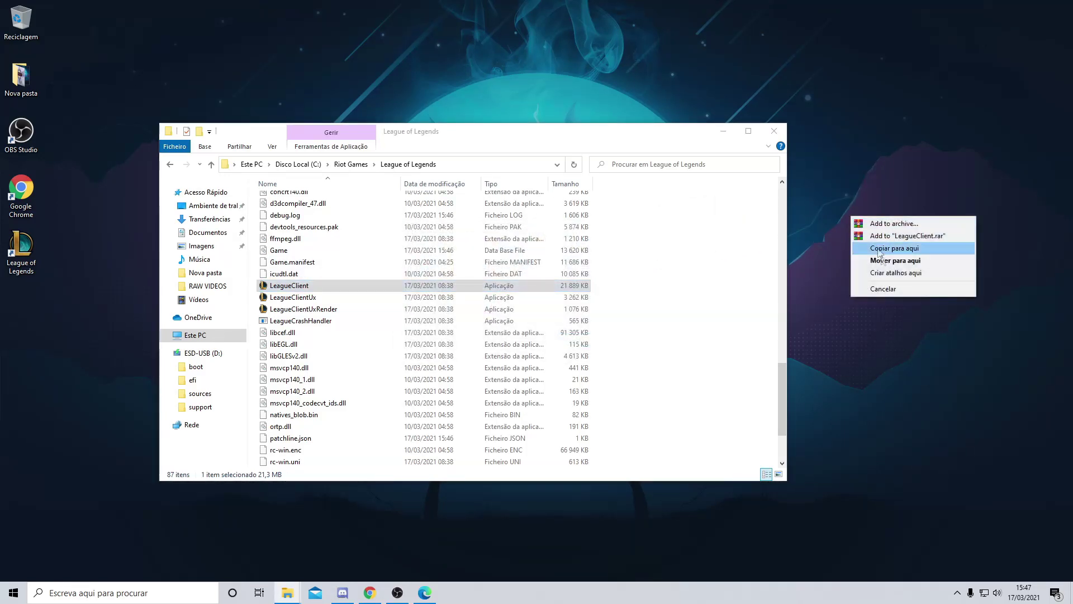
click(894, 272)
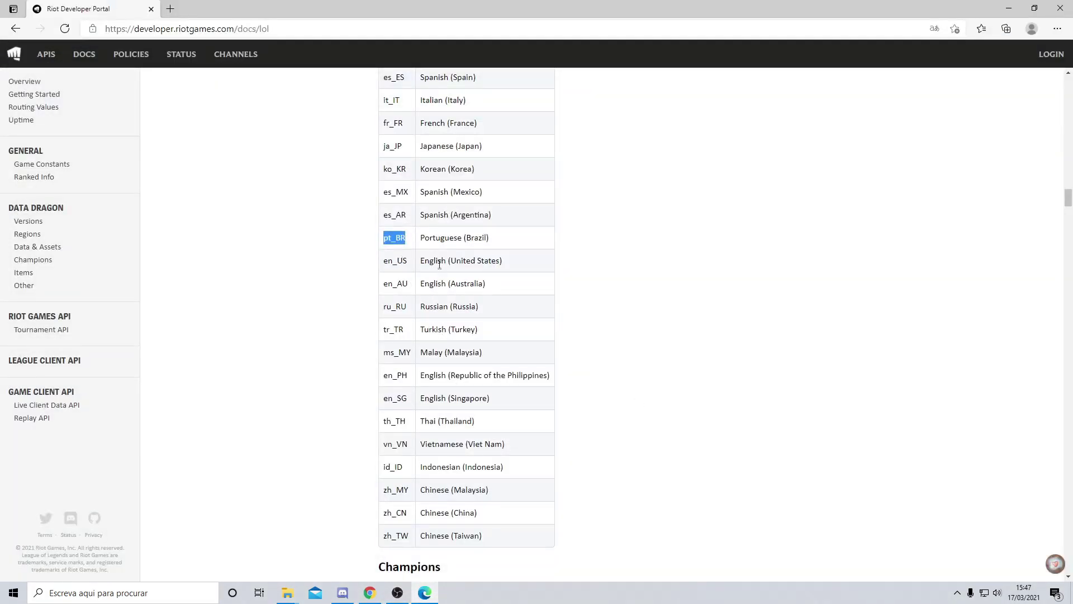
- Copy the en_US code from the portal's locales table and minimize the browser
drag(408, 263, 384, 264)
right_click(391, 265)
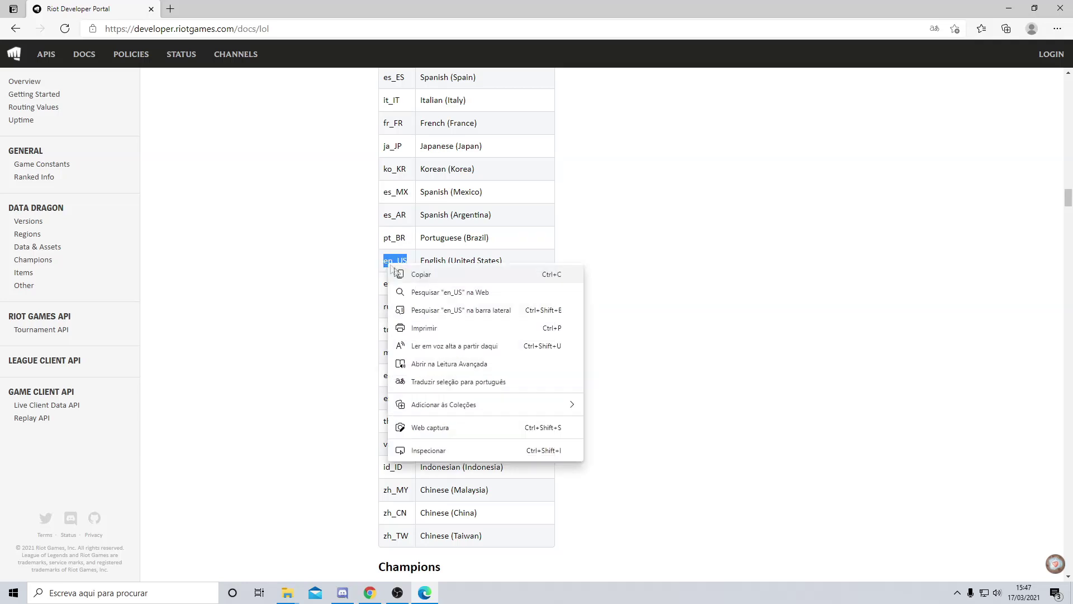
click(405, 274)
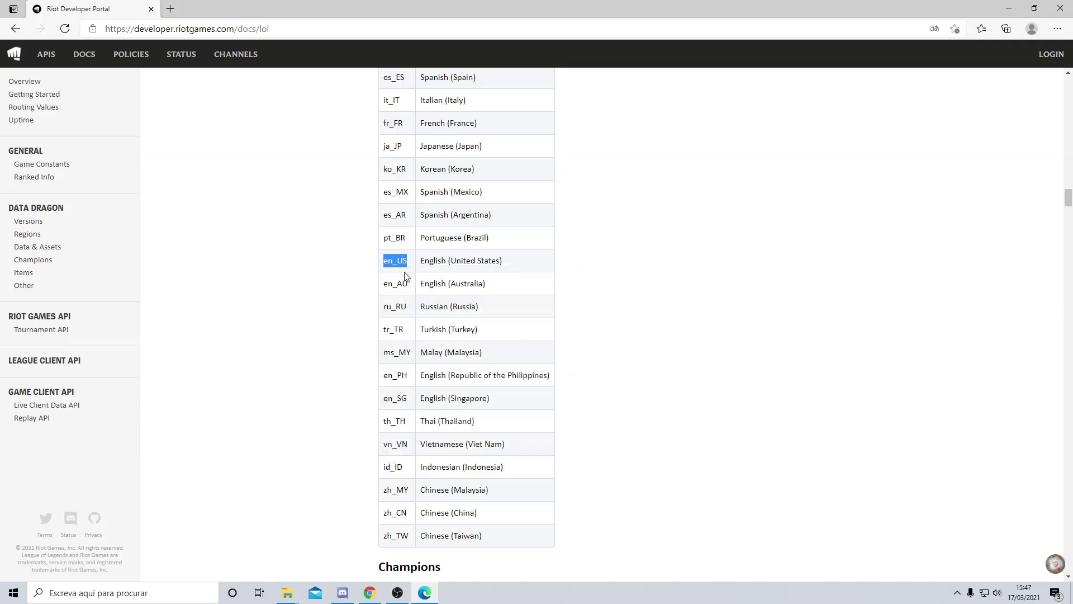
click(1009, 8)
- Append --locale=en_US to the shortcut's Destino, launch the client, and close the folder window
right_click(865, 193)
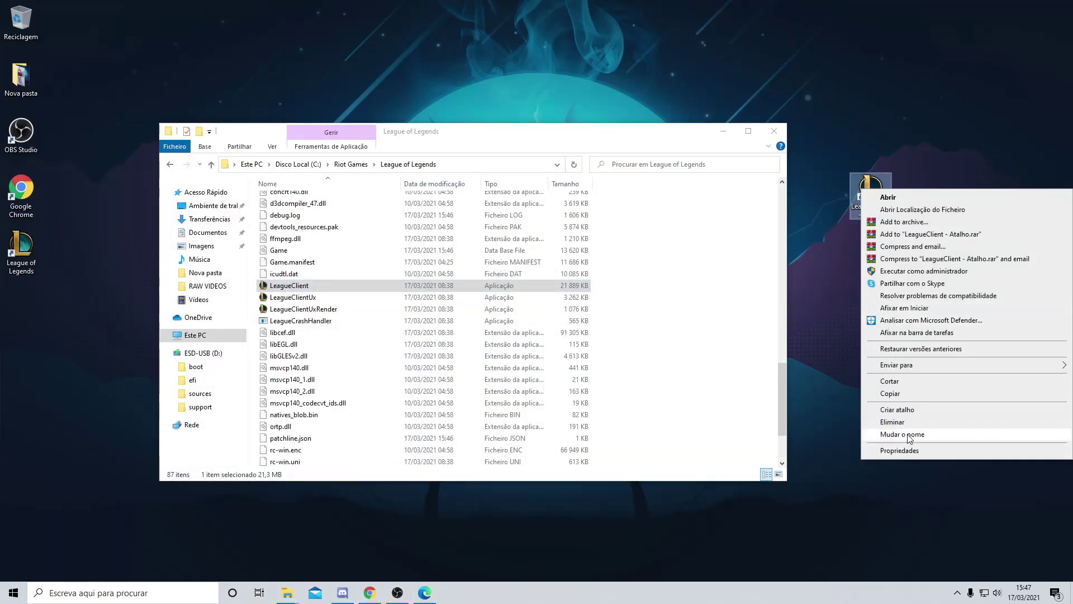
click(908, 451)
click(986, 290)
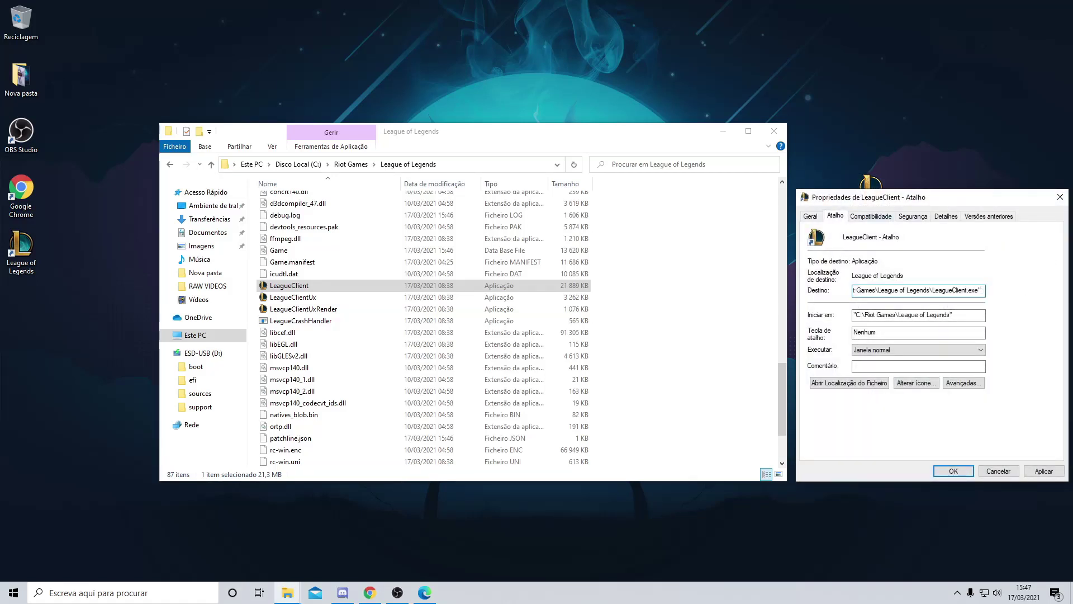
text(--local)
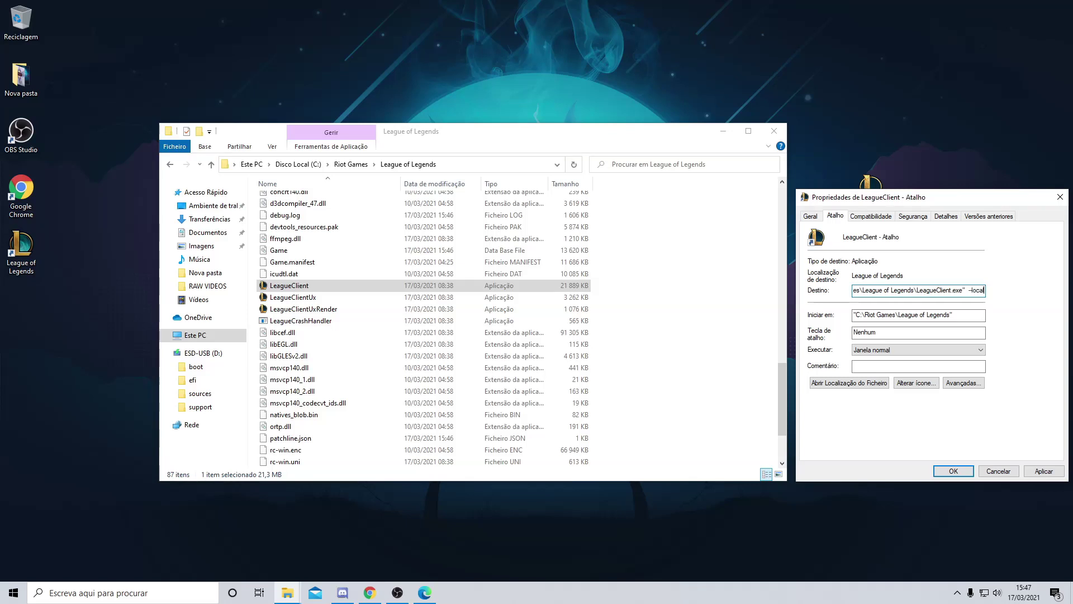
text(e=en_US)
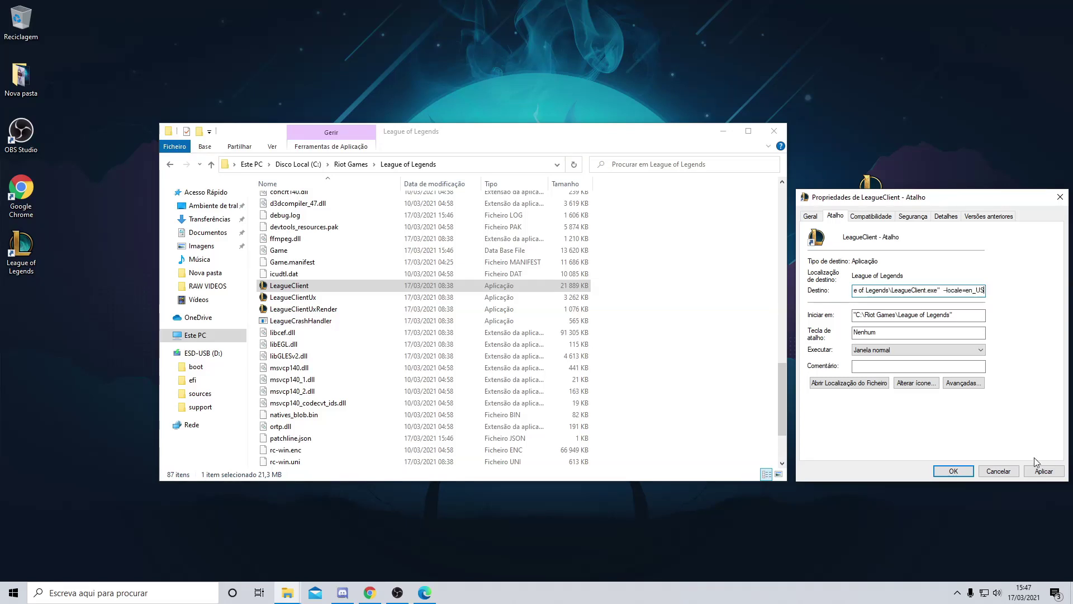
click(1045, 471)
click(942, 470)
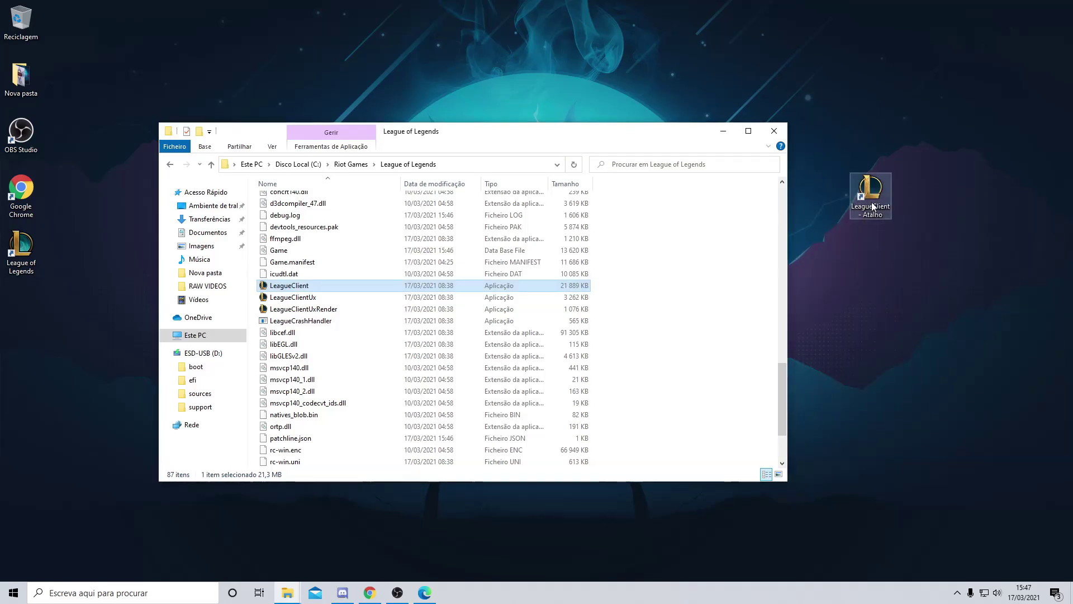
double_click(872, 205)
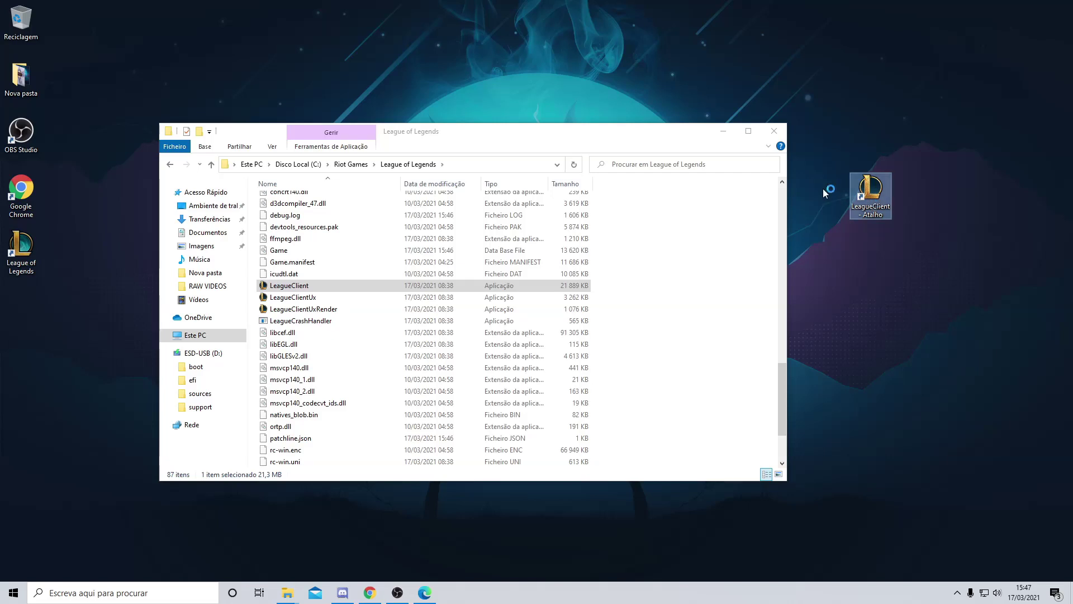
click(777, 132)
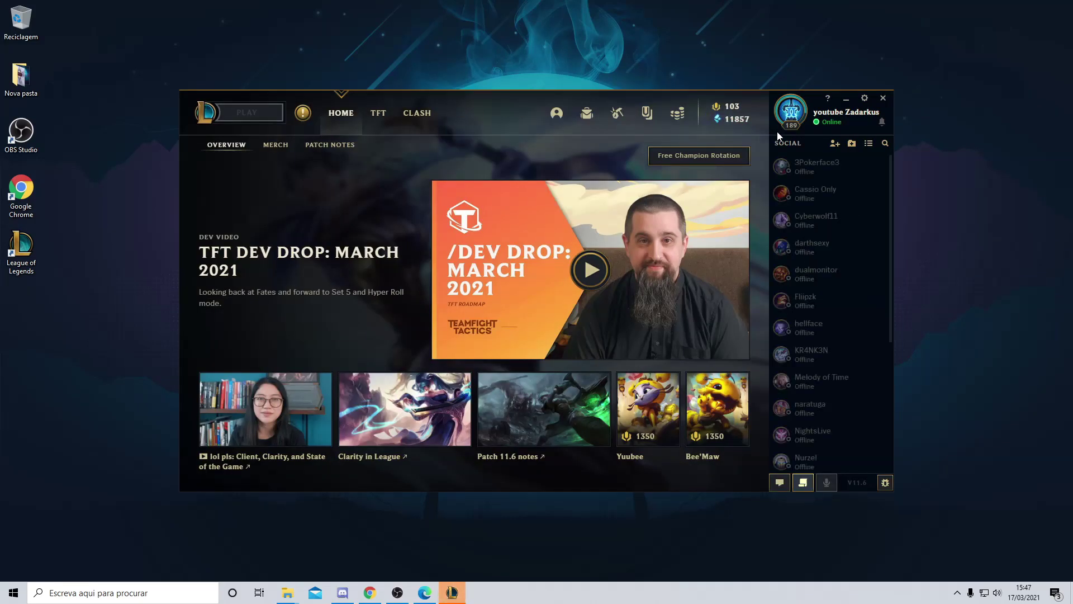
- Close the English League client and move the LeagueClient shortcut to the desktop centre
click(846, 97)
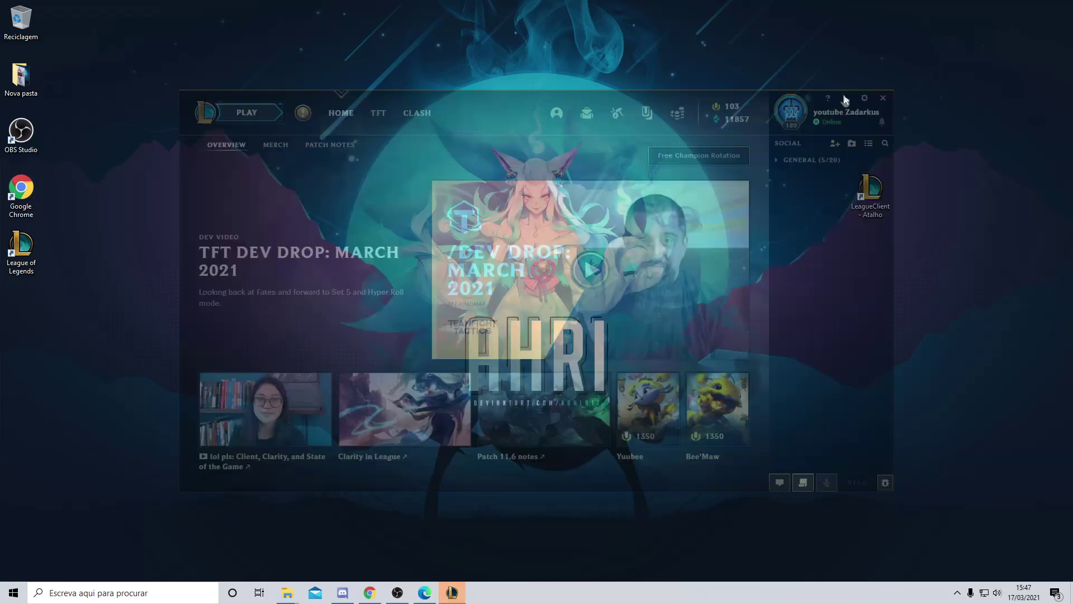
mouse_move(869, 195)
mouse_down()
mouse_move(505, 211)
mouse_move(524, 245)
mouse_up()
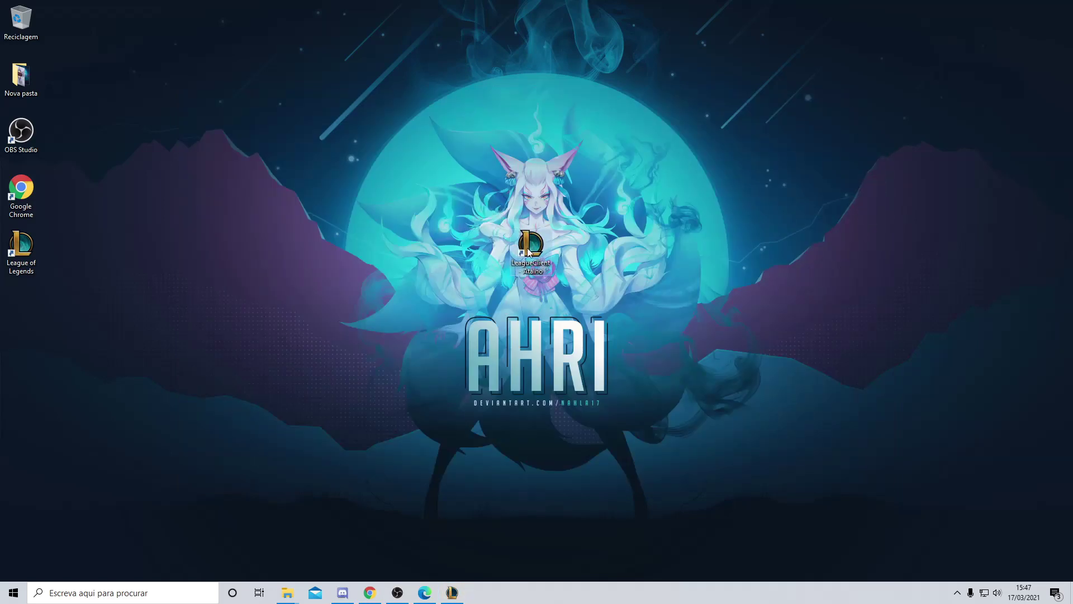
right_click(527, 249)
click(585, 267)
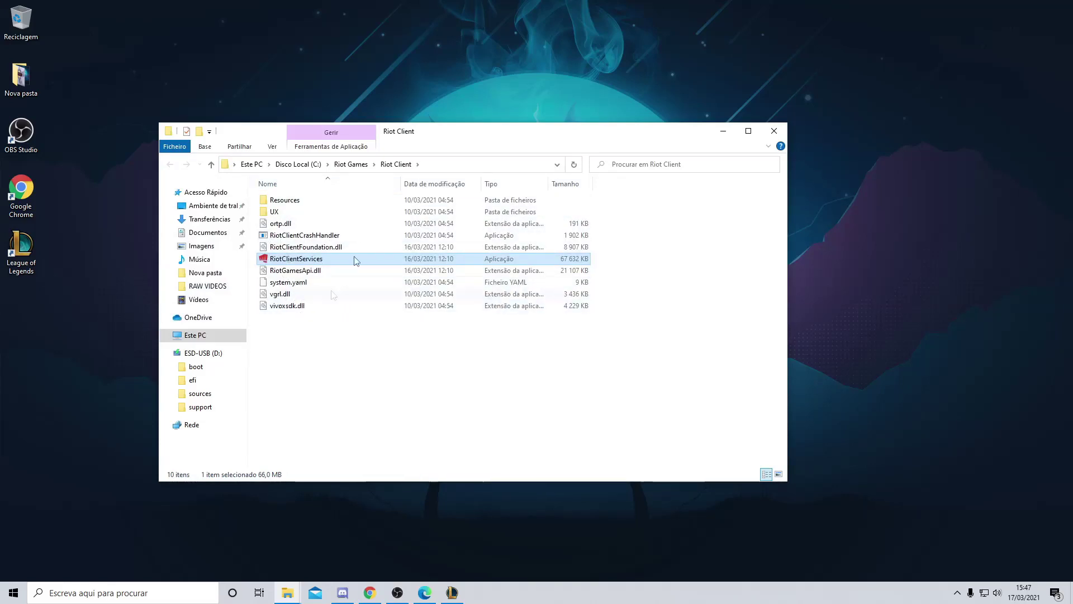
click(353, 165)
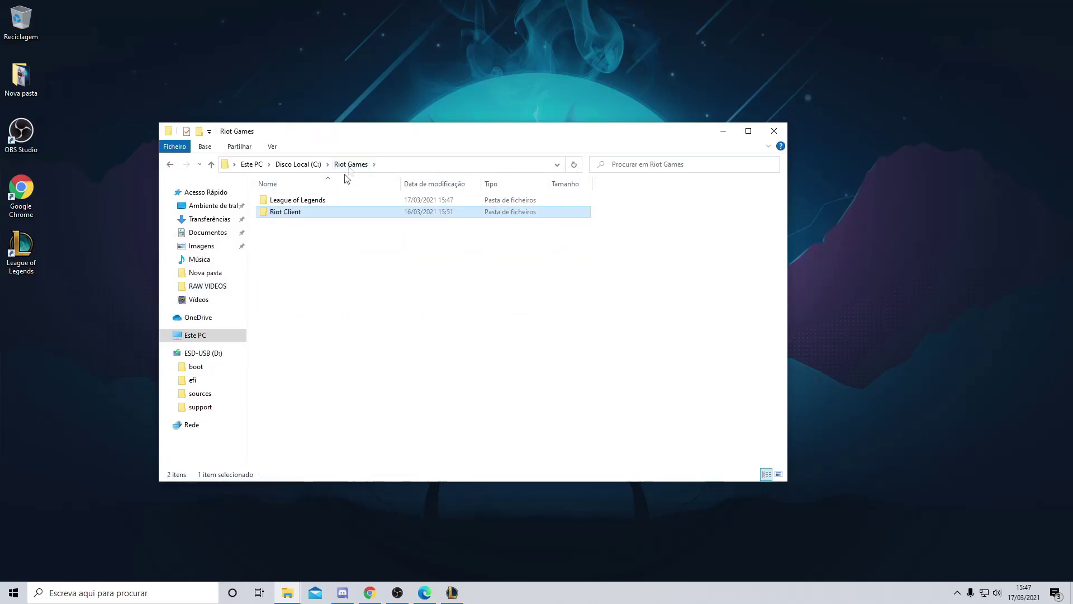
double_click(292, 201)
scroll(372, 293, down, 5)
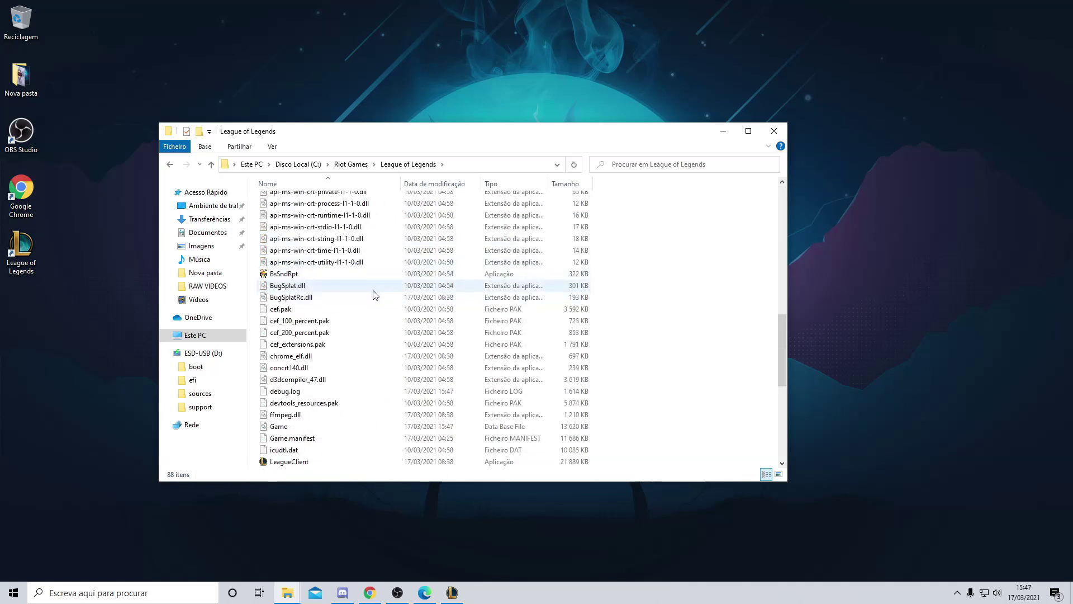
scroll(372, 292, down, 5)
scroll(288, 289, down, 3)
click(287, 289)
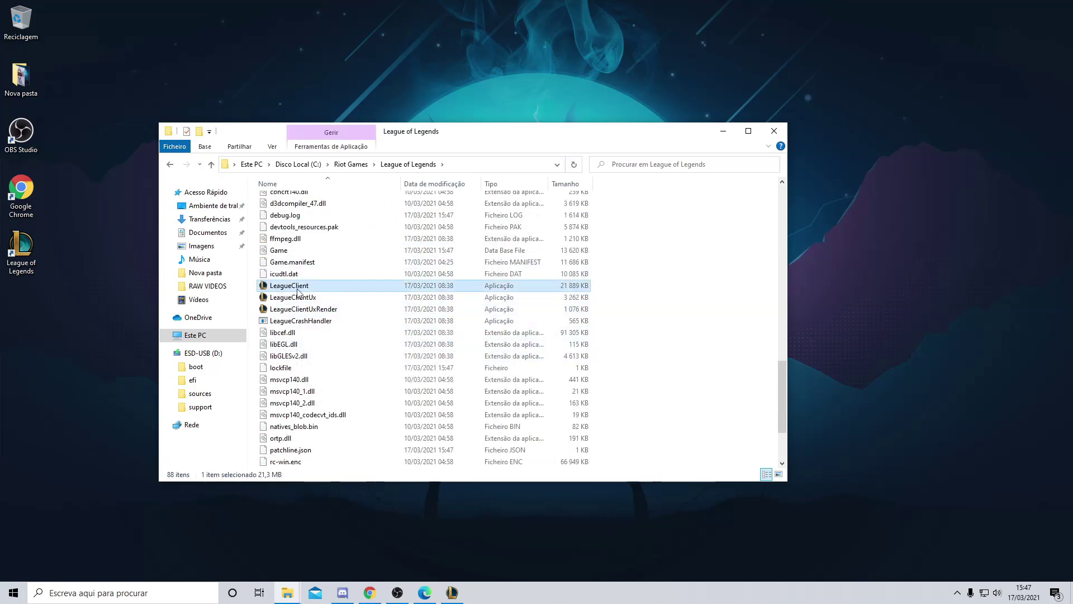
click(773, 131)
right_click(518, 242)
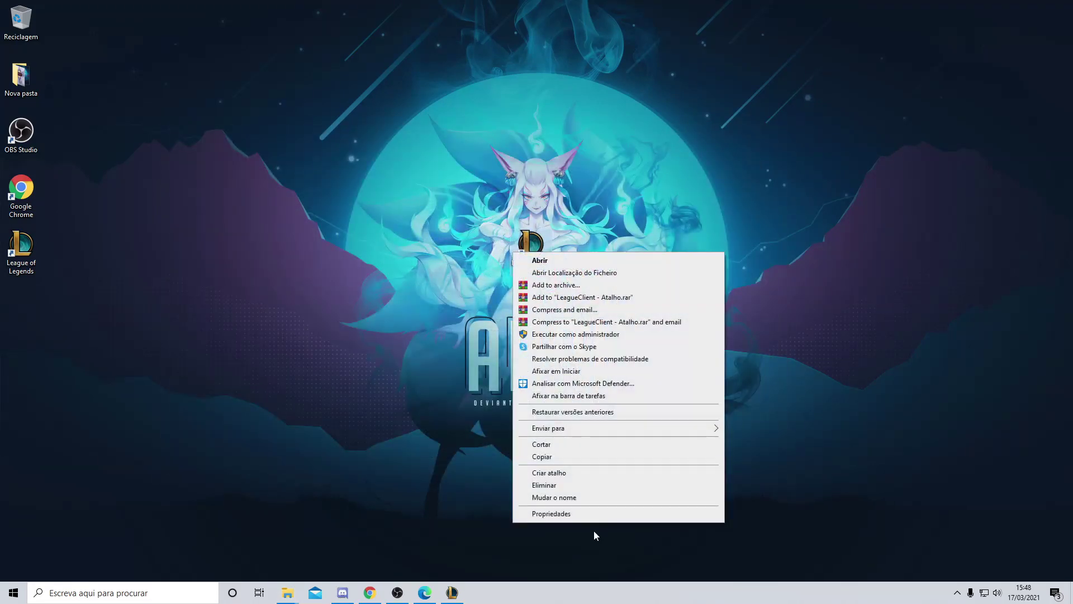
click(582, 514)
drag(700, 353, 534, 360)
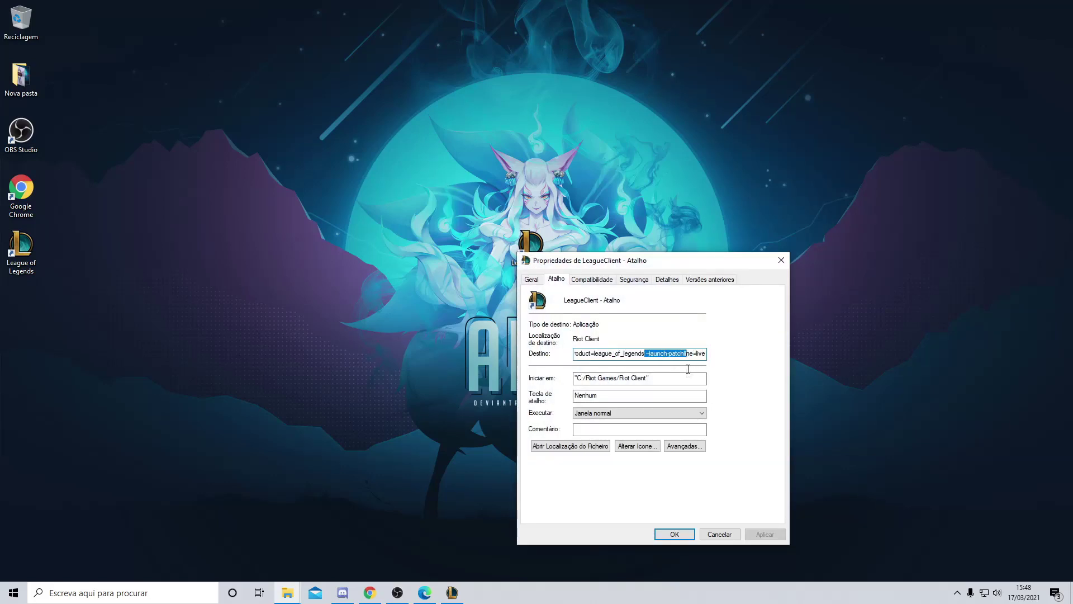
drag(534, 361, 545, 361)
click(775, 260)
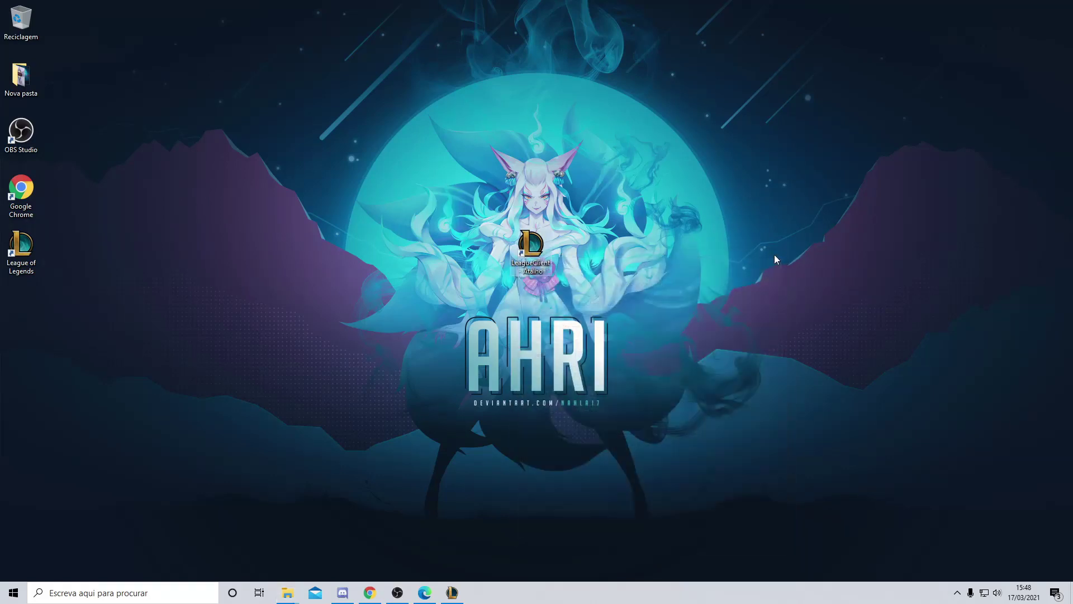